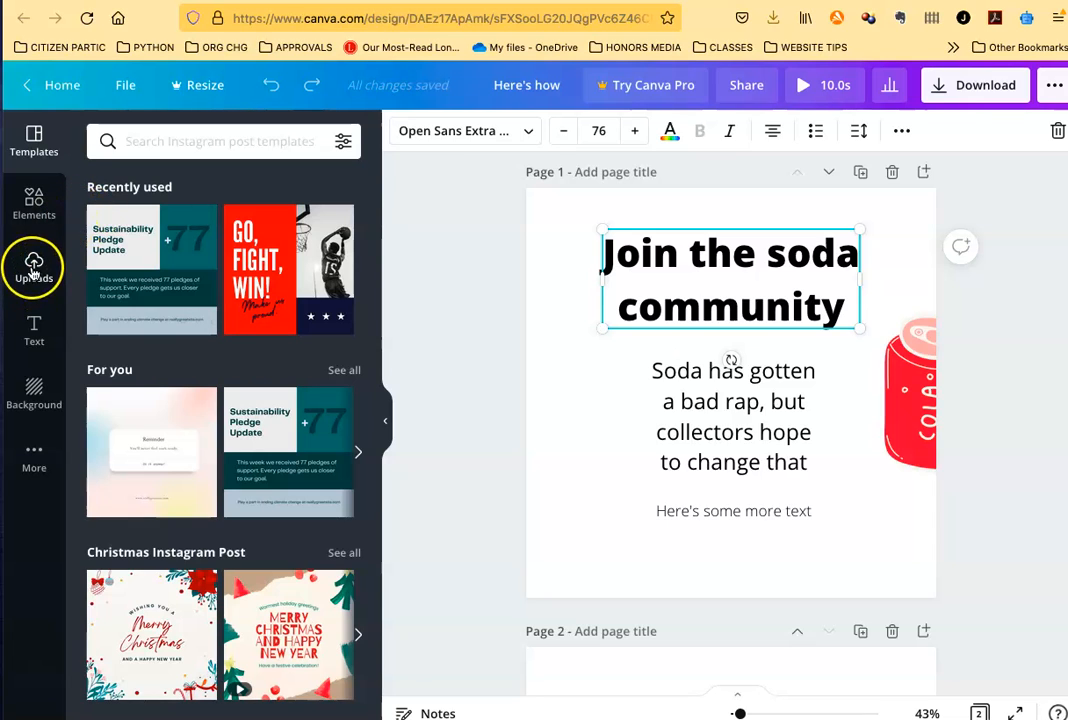
Step: Try black-text page 1 with swatch colours as its background, including bright red, finishing on light pink
left_click(36, 392)
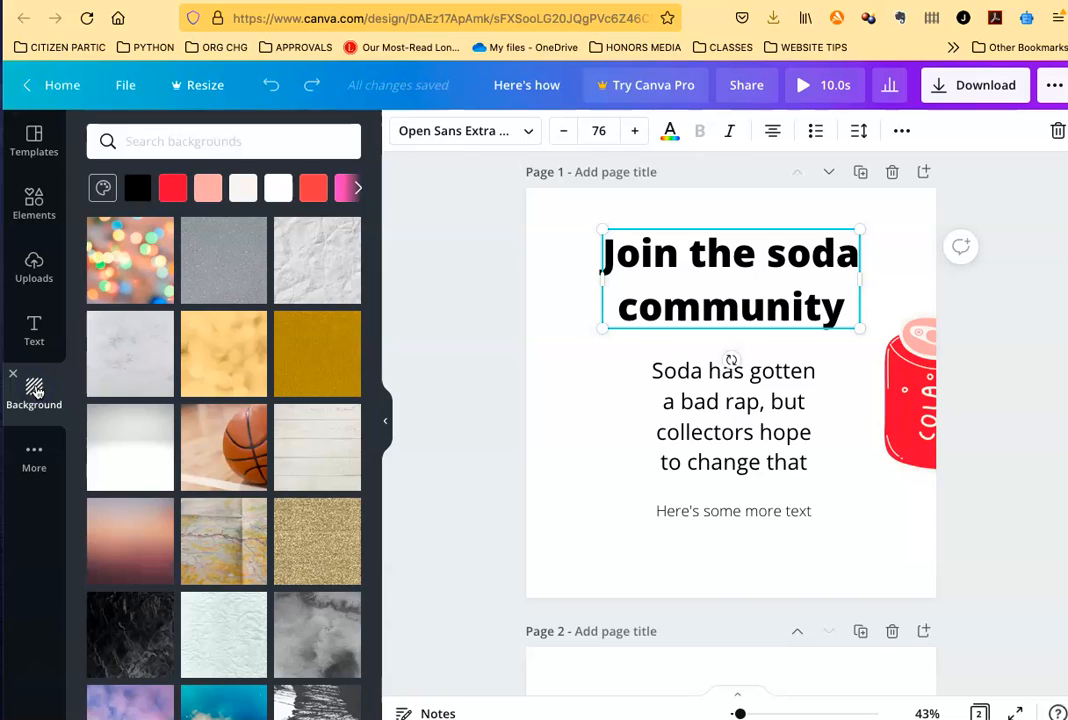
left_click(148, 266)
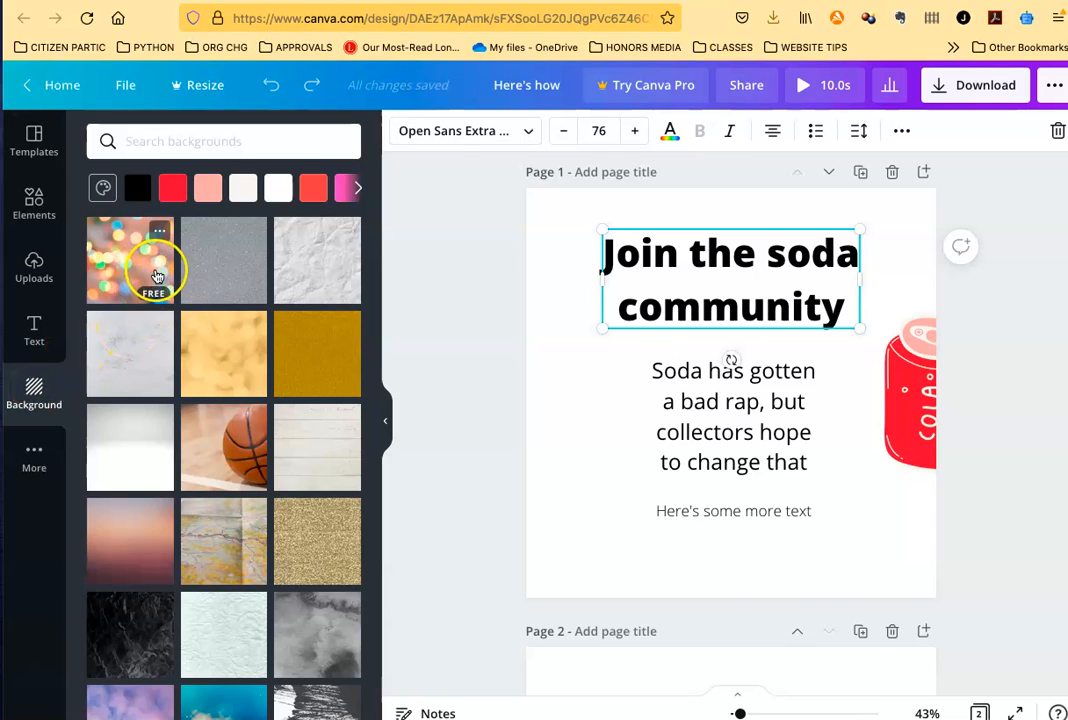
left_click(150, 263)
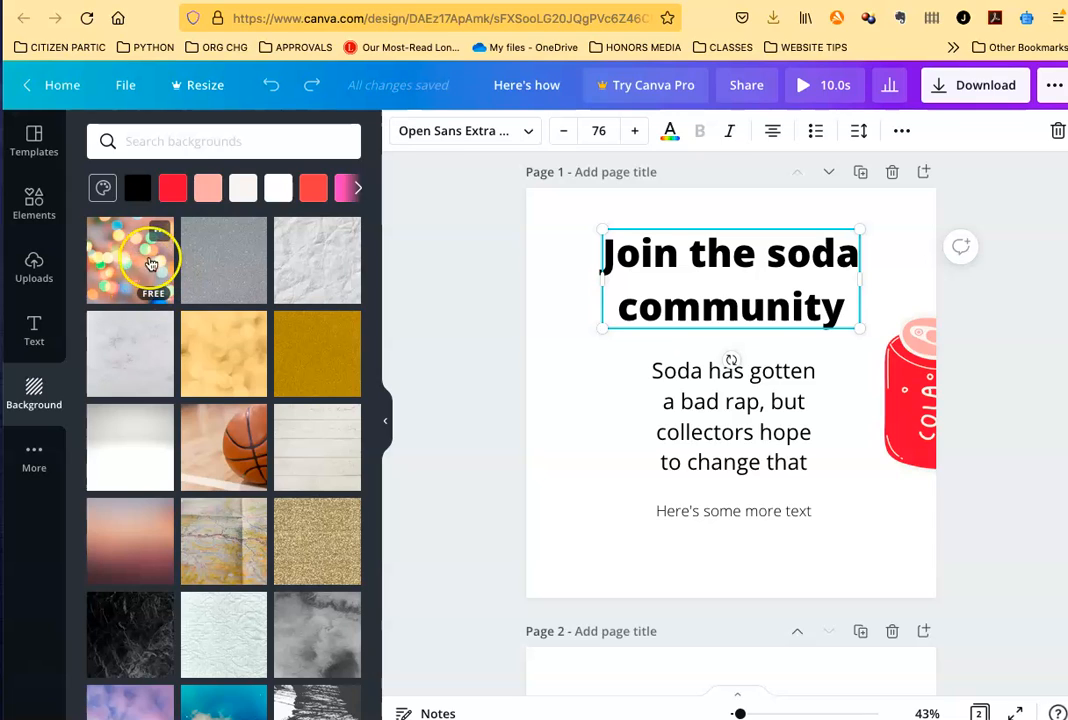
left_click(170, 190)
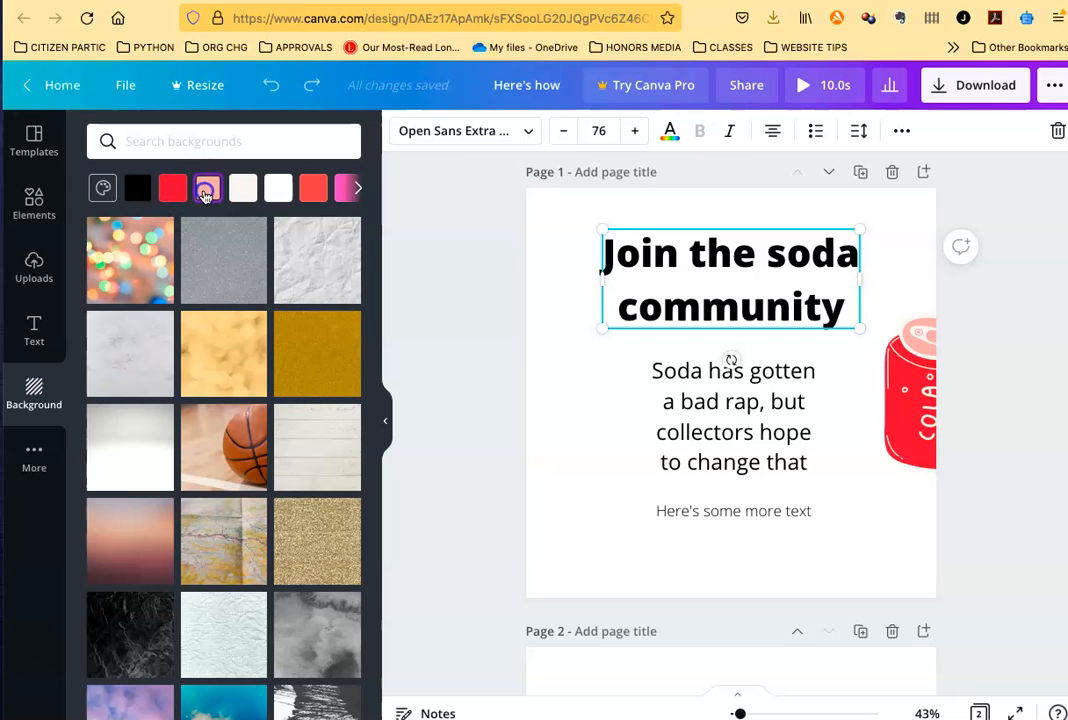
left_click(208, 190)
left_click(240, 192)
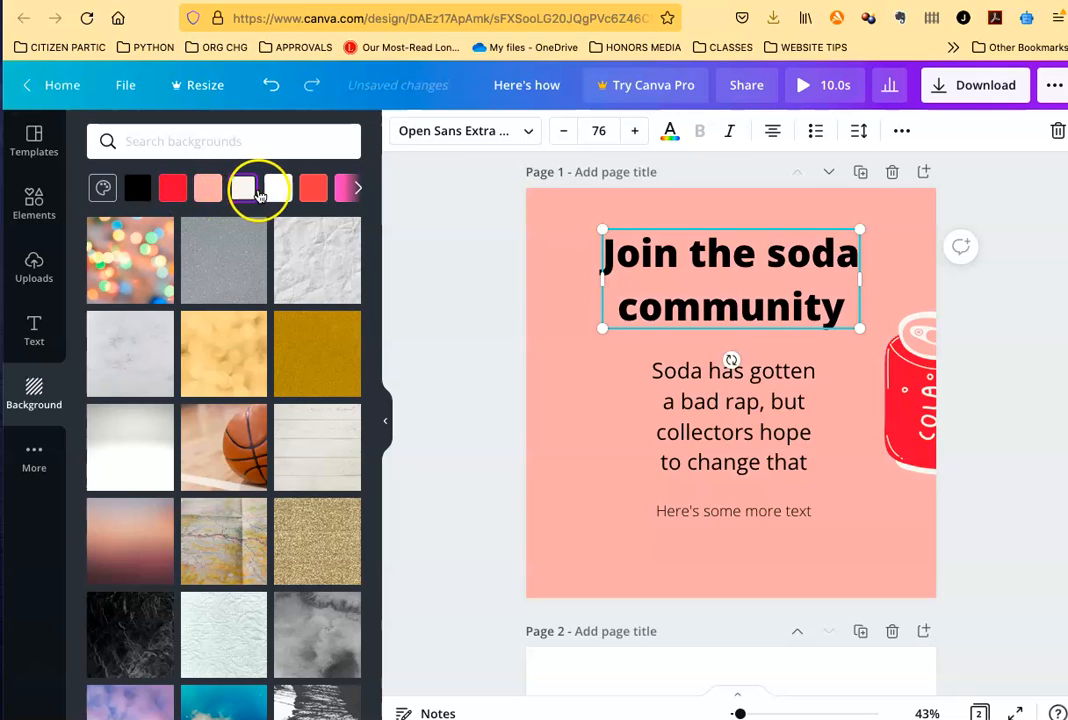
left_click(312, 188)
left_click(174, 192)
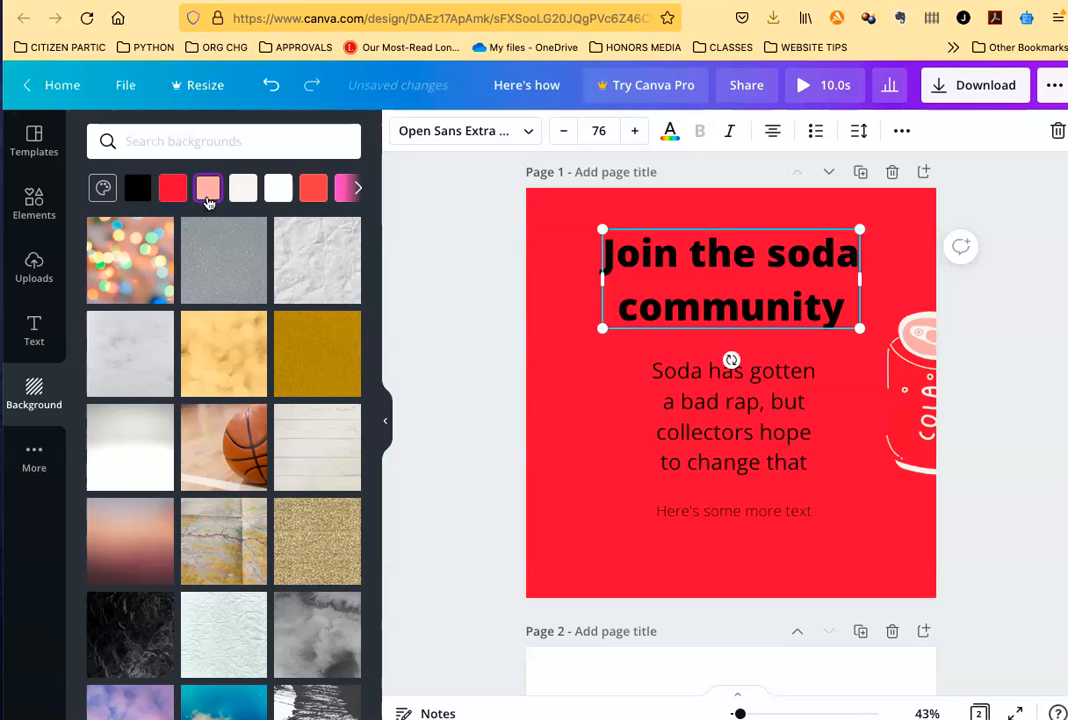
left_click(207, 197)
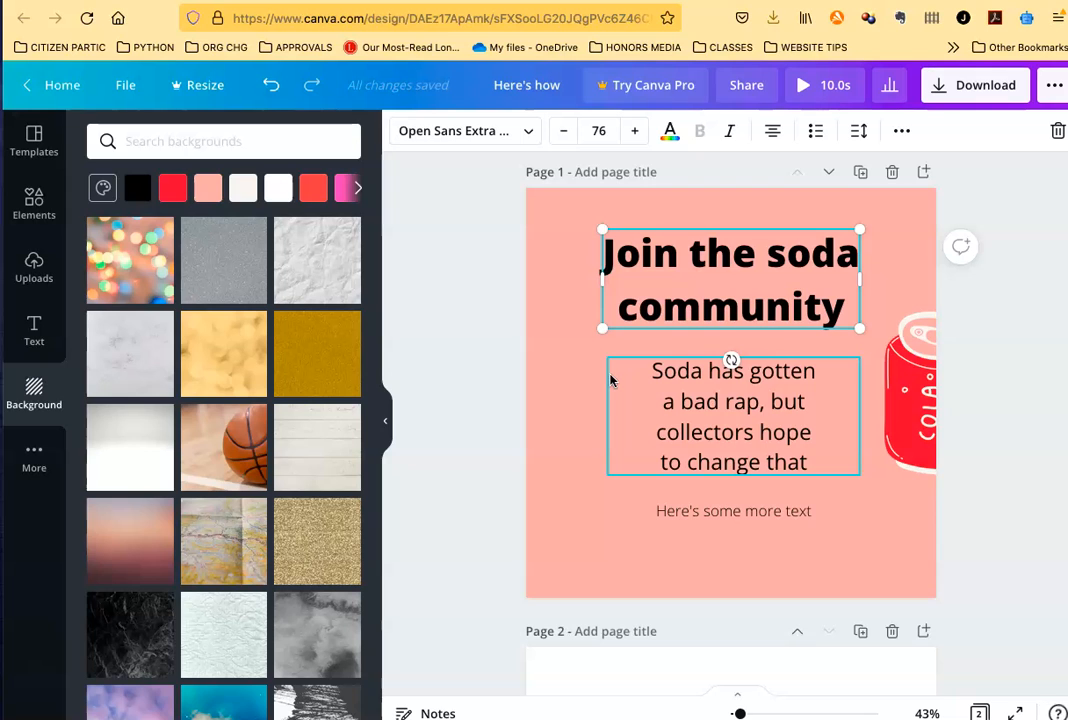
Step: Switch to Photoshop, sample the sky and then the red brick paving in Shewmaker.jpg, and select the paving colour's hex code
key("super+Tab")
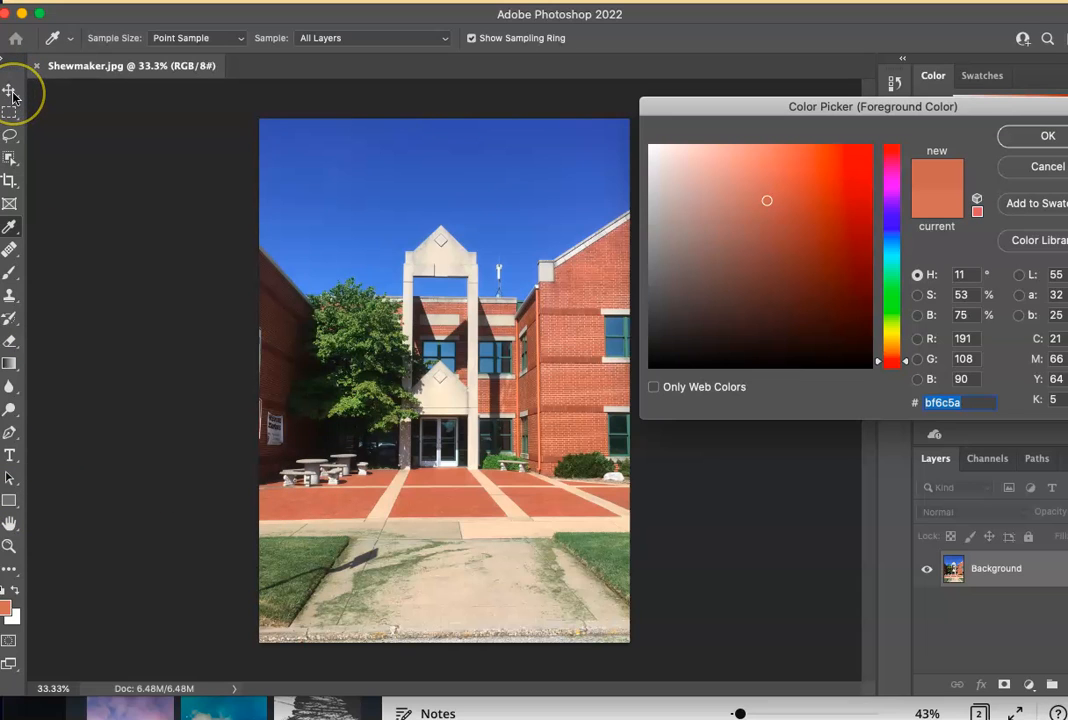
left_click_drag(99, 15, 110, 12)
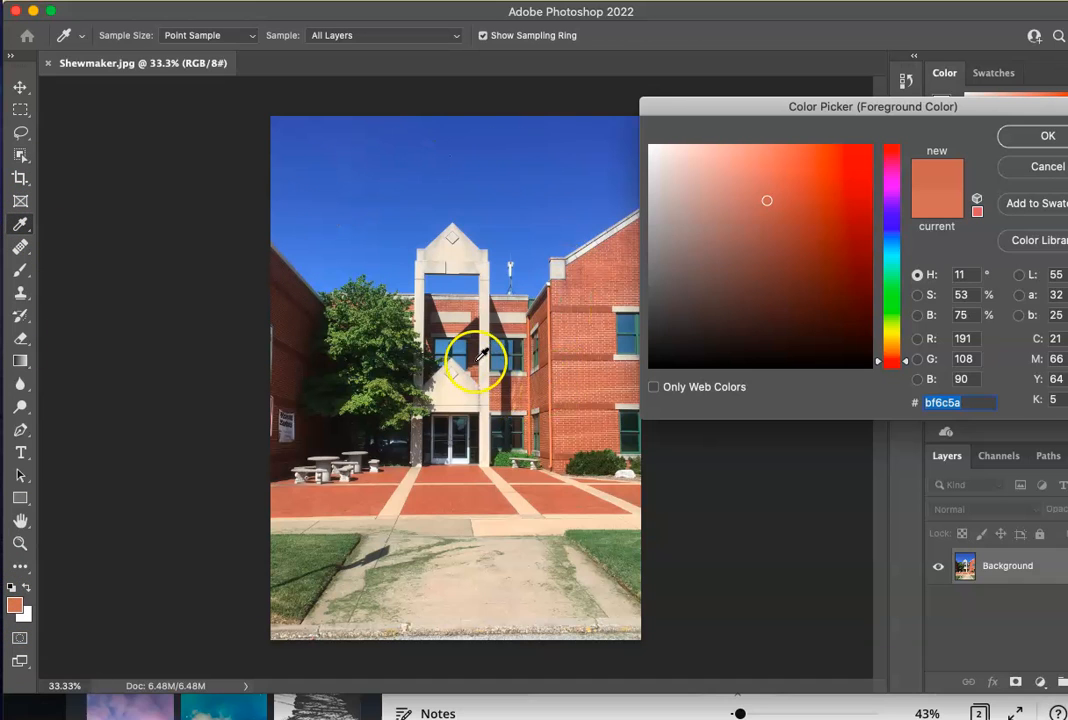
left_click(451, 168)
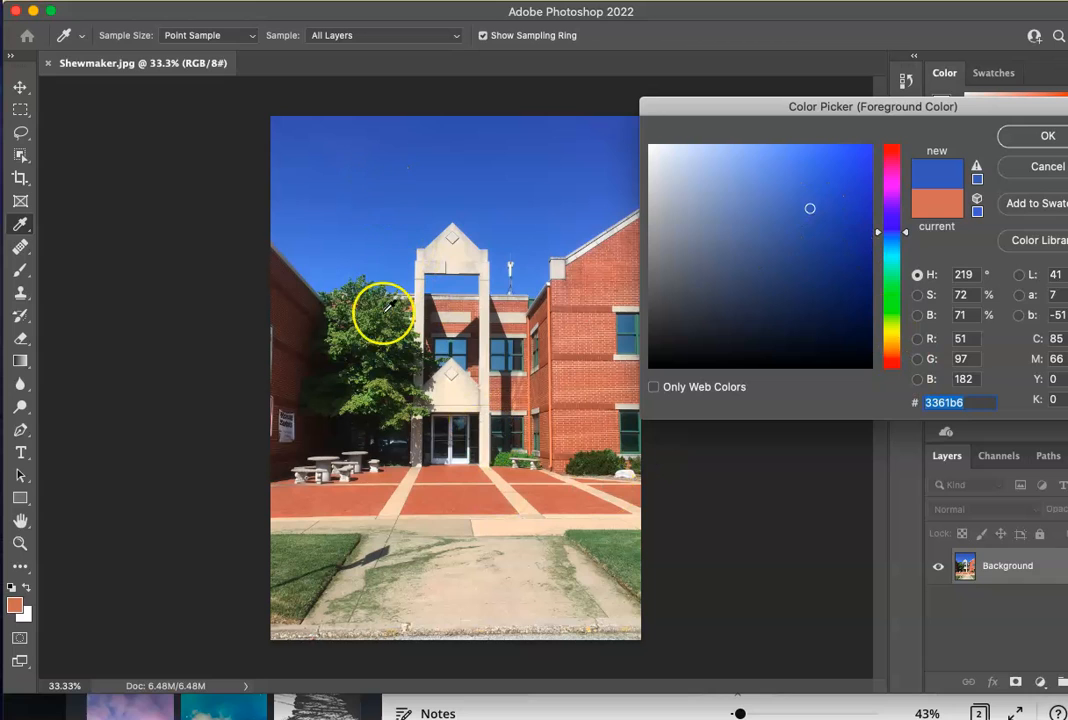
left_click(456, 502)
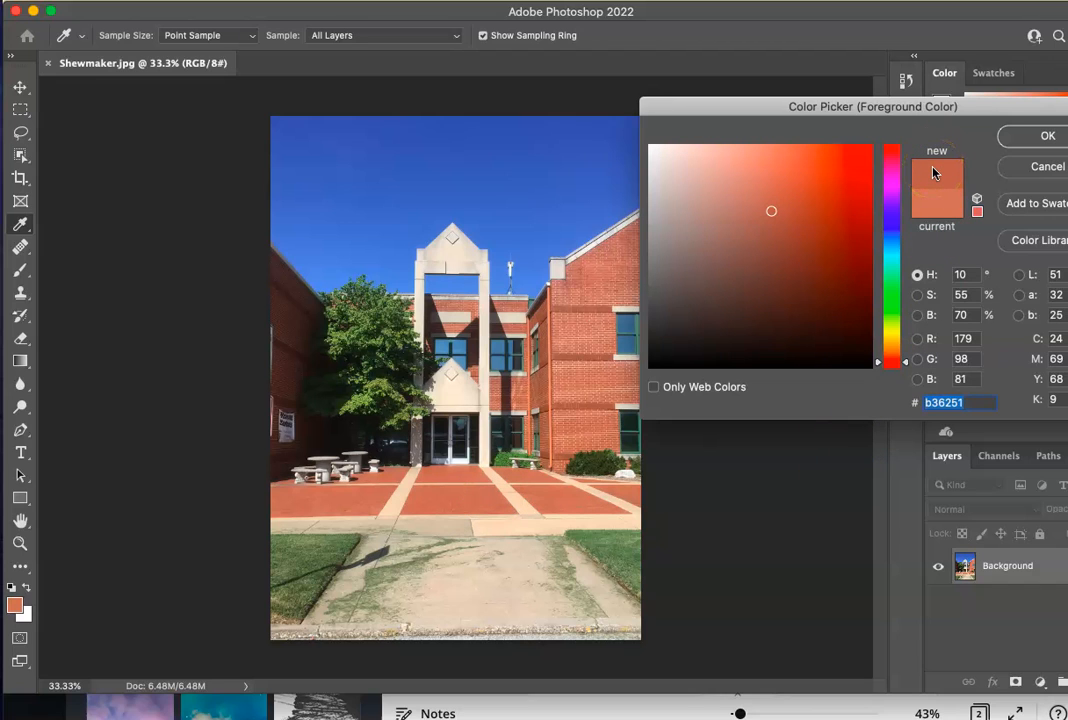
left_click(969, 403)
double_click(969, 403)
left_click(988, 429)
Step: Return to Canva and set page 1's background to the custom colour #B36251
key("super+Tab")
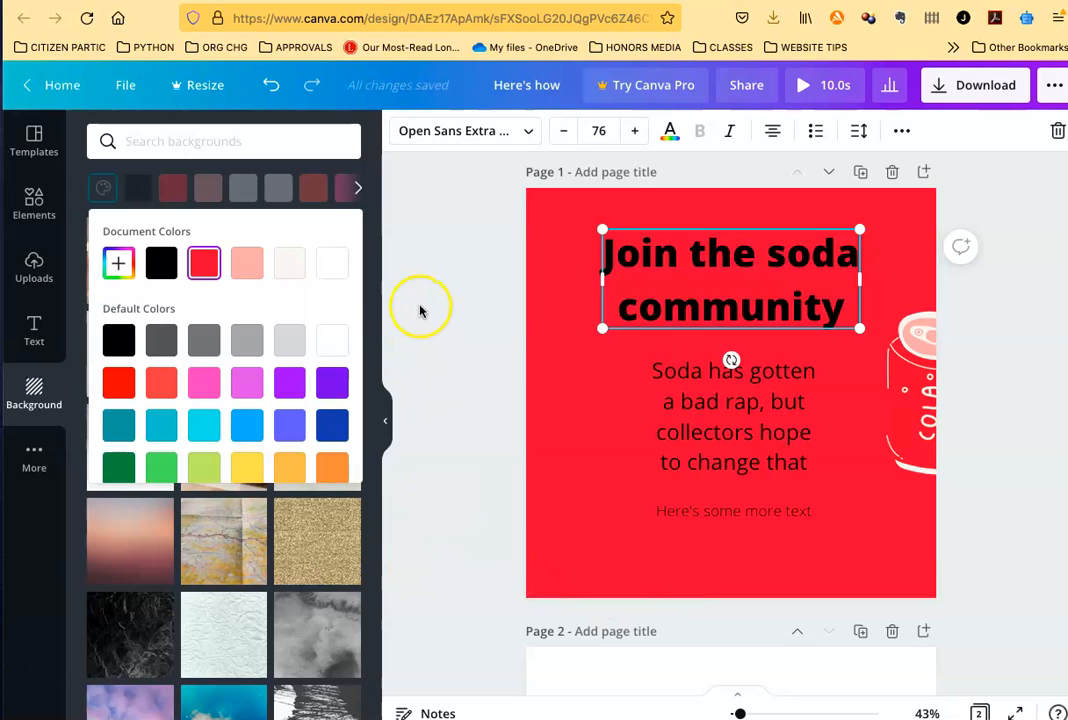
left_click(119, 263)
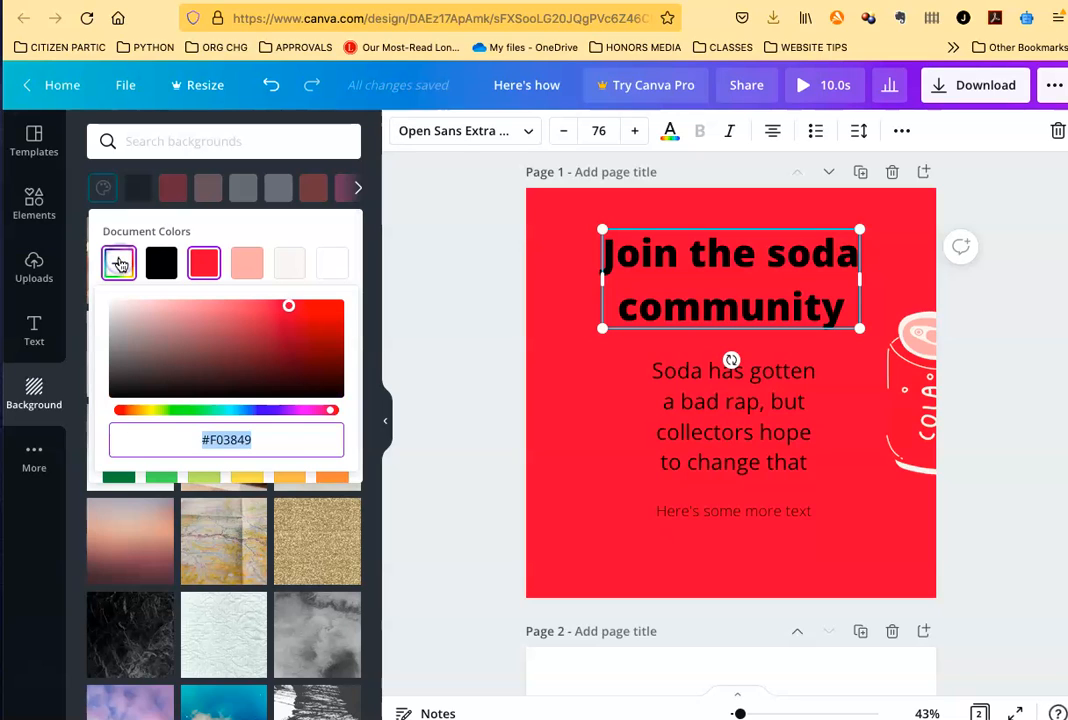
left_click(270, 440)
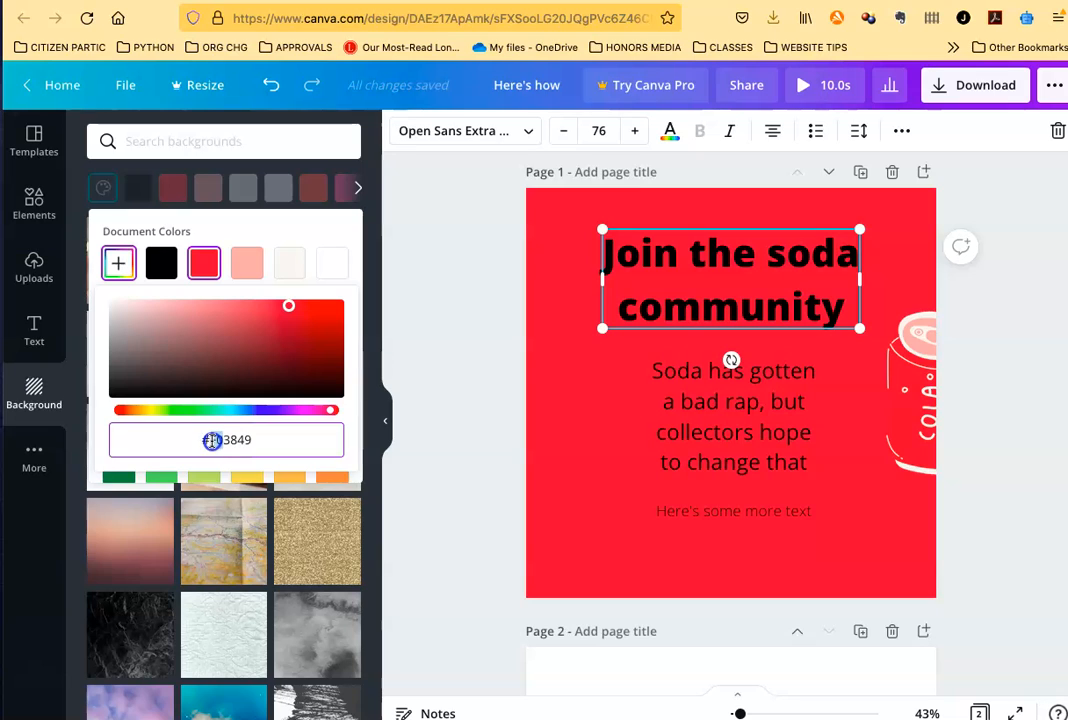
left_click_drag(209, 441, 222, 441)
left_click_drag(291, 438, 362, 465)
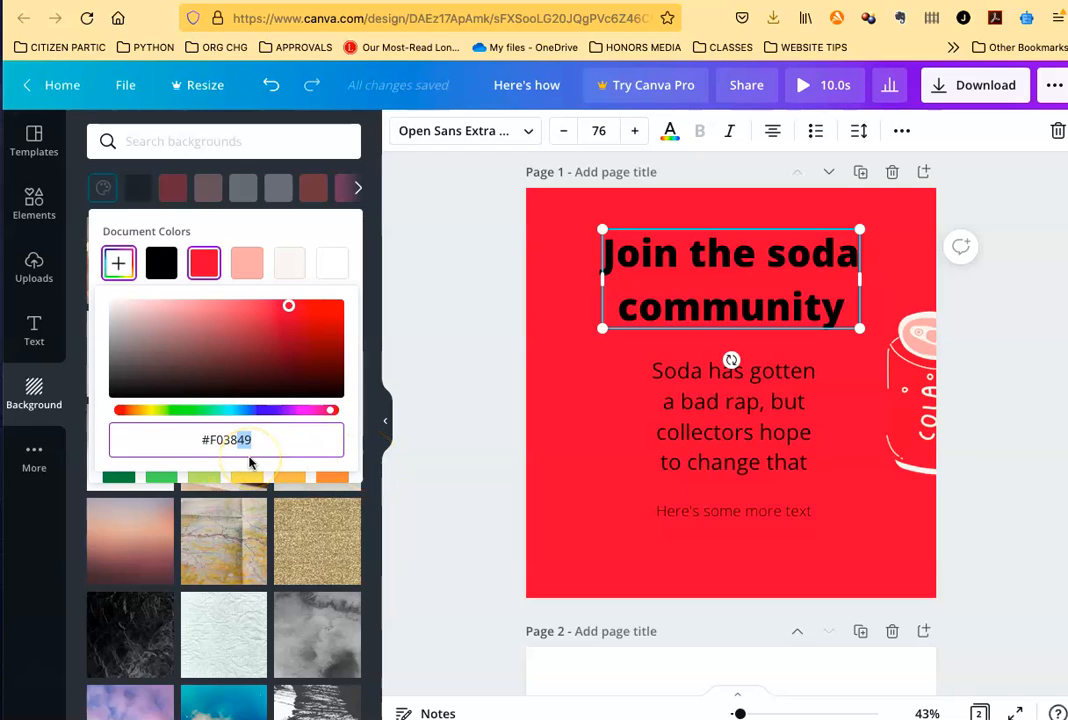
left_click_drag(254, 442, 220, 442)
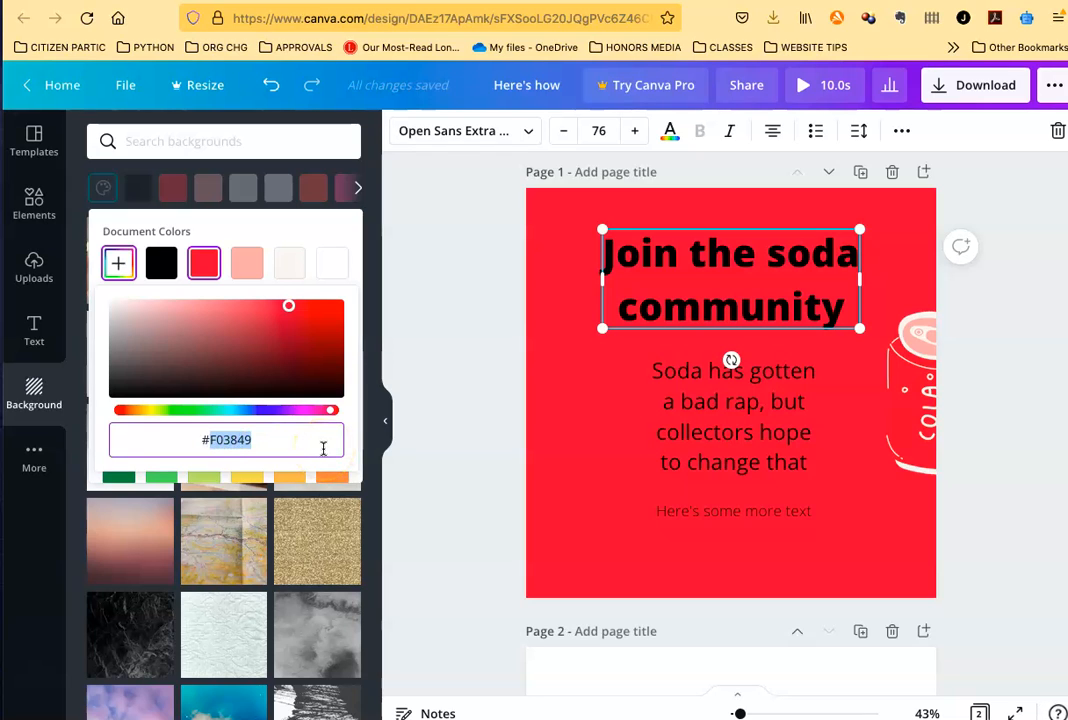
type("B3")
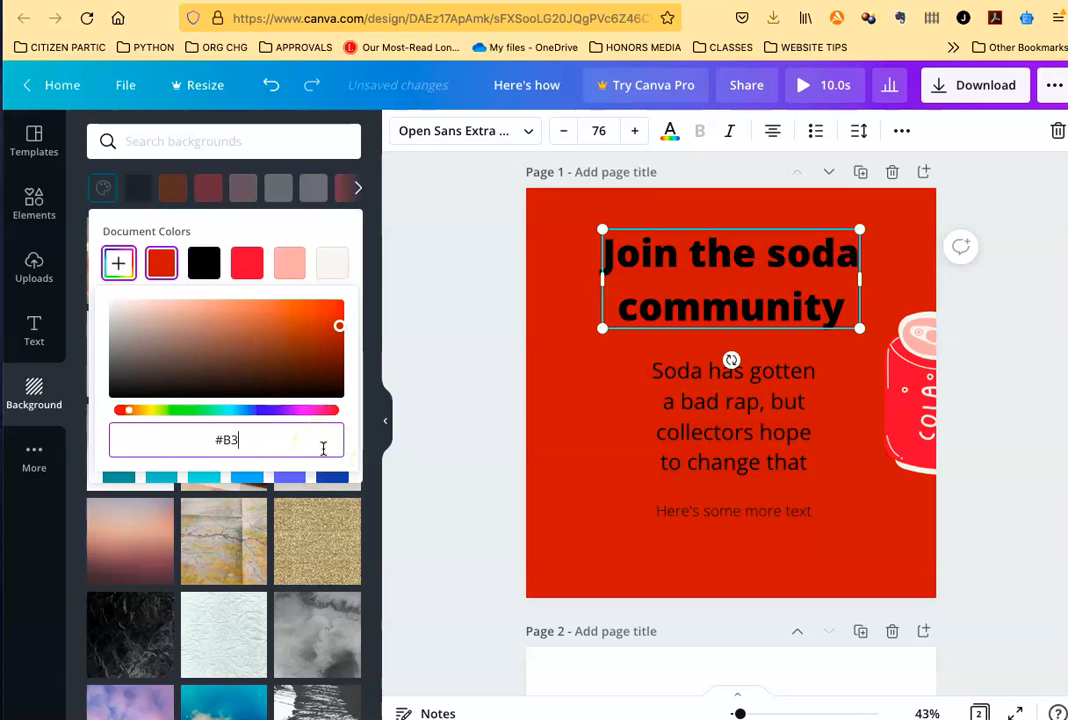
type("6251")
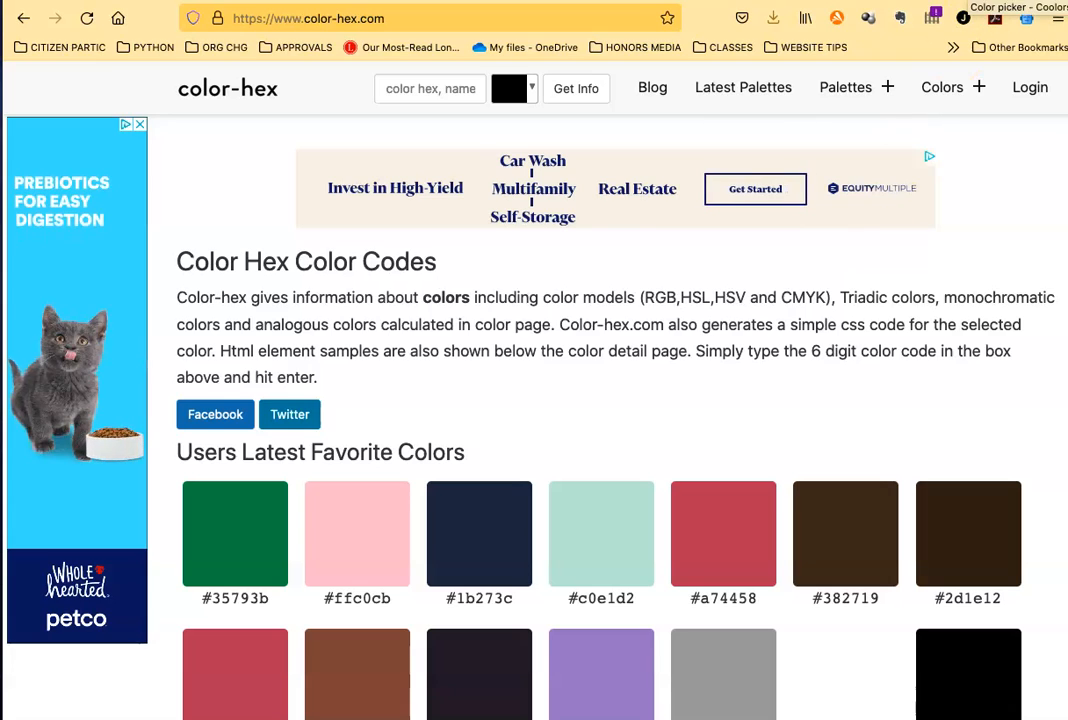
Step: Look up b36251 in the Coolors color picker and examine its variations and color harmonies
left_click(966, 1)
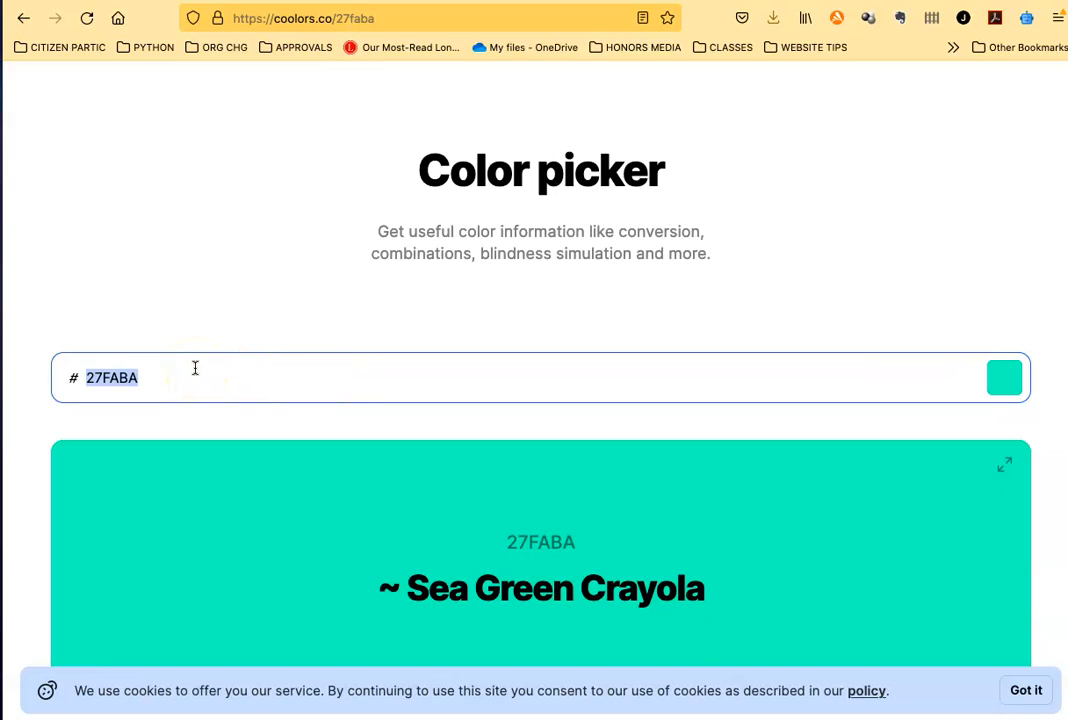
type("b36251")
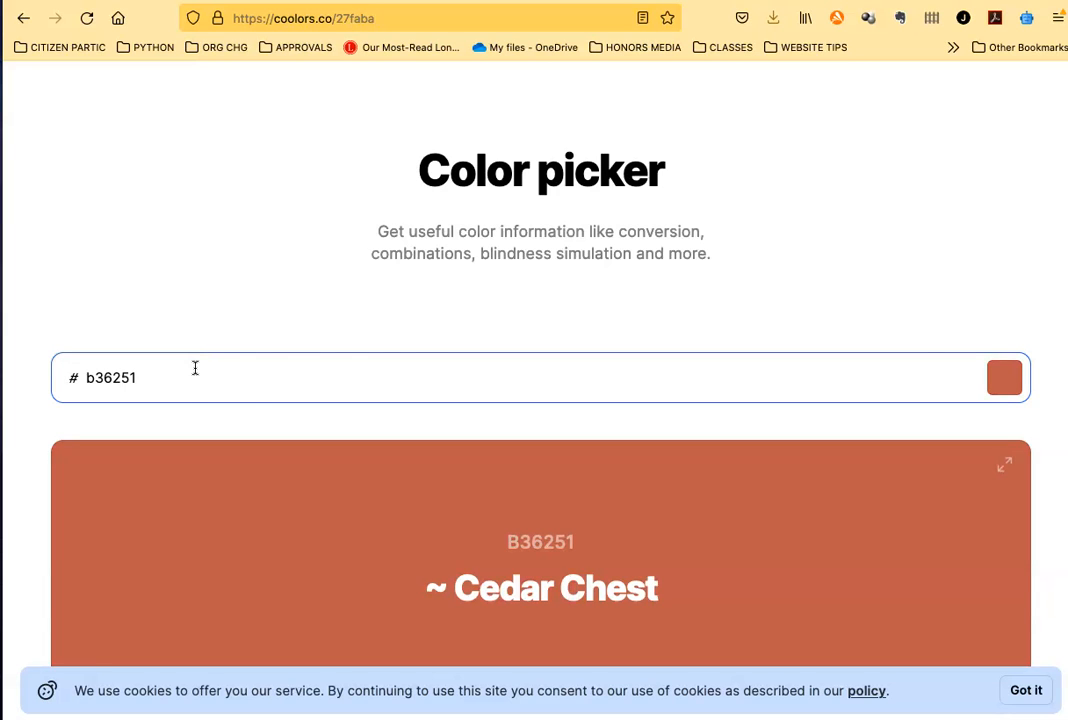
scroll(385, 347, "down", 1)
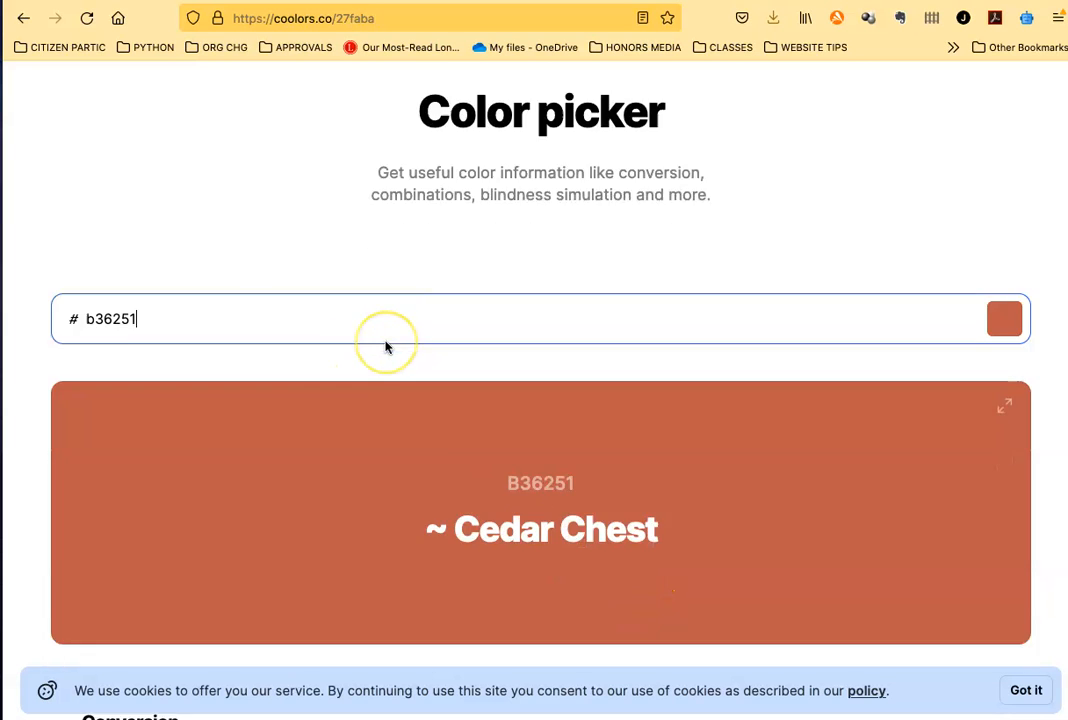
scroll(385, 347, "down", 8)
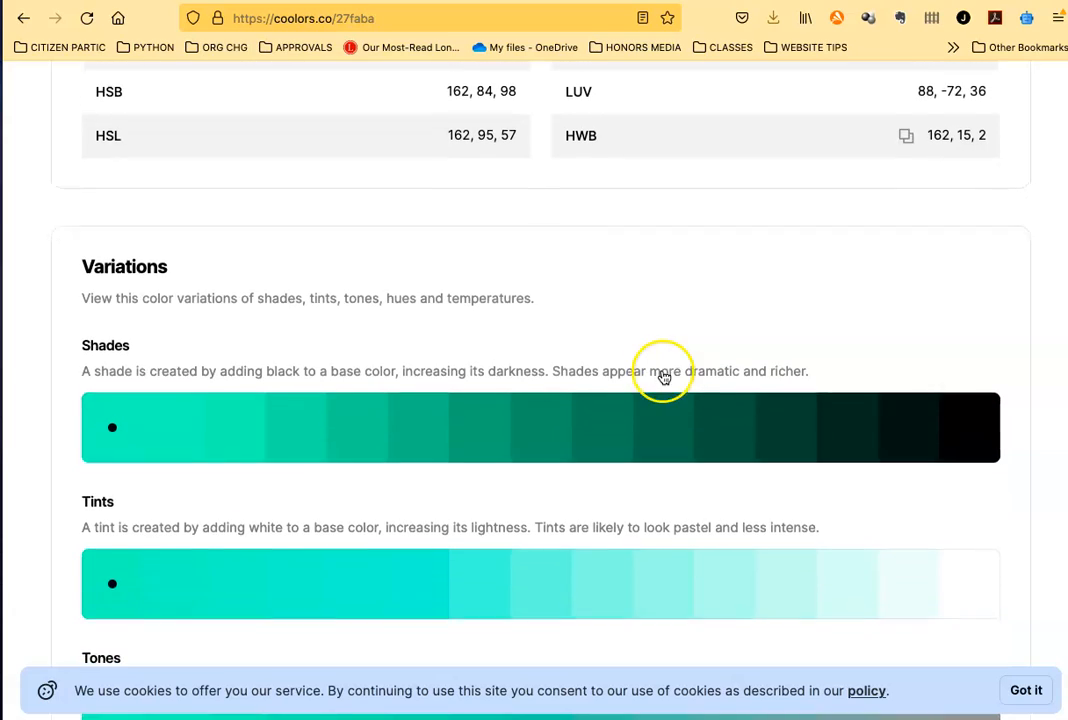
scroll(478, 421, "down", 5)
scroll(479, 421, "down", 7)
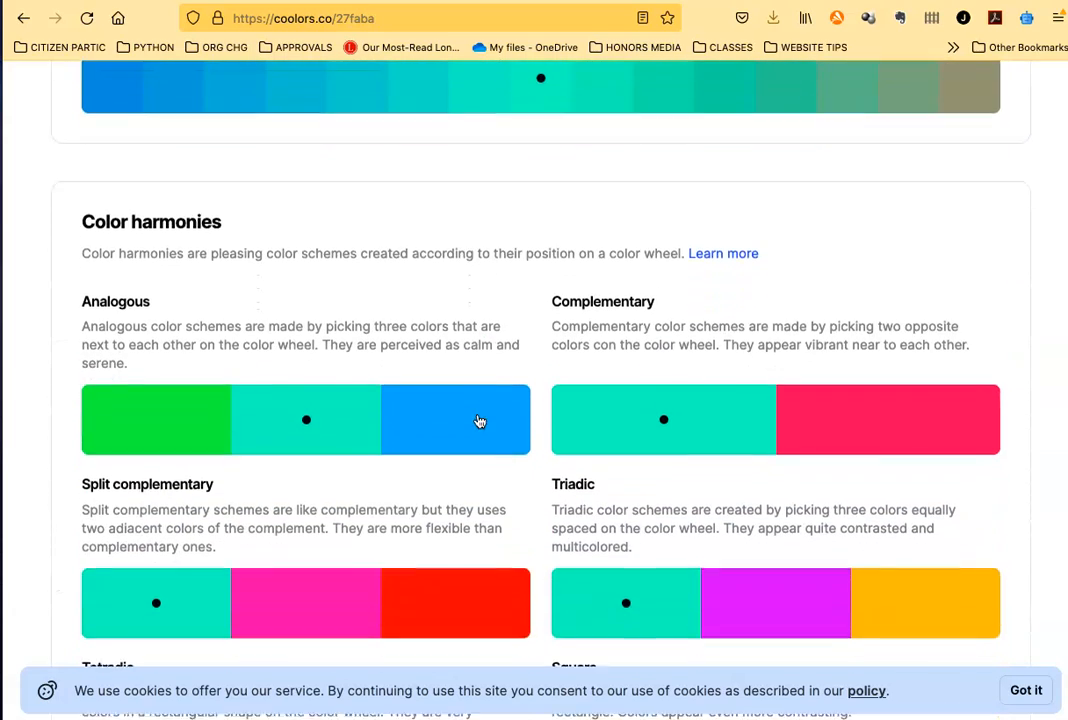
scroll(739, 449, "down", 4)
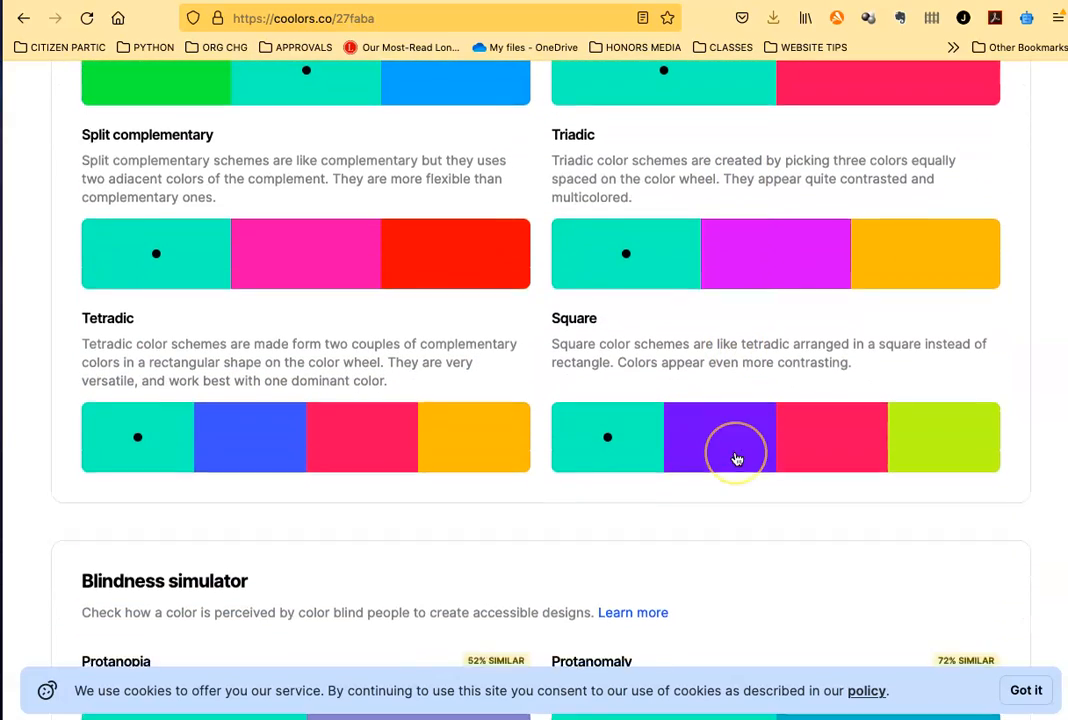
scroll(737, 450, "up", 2)
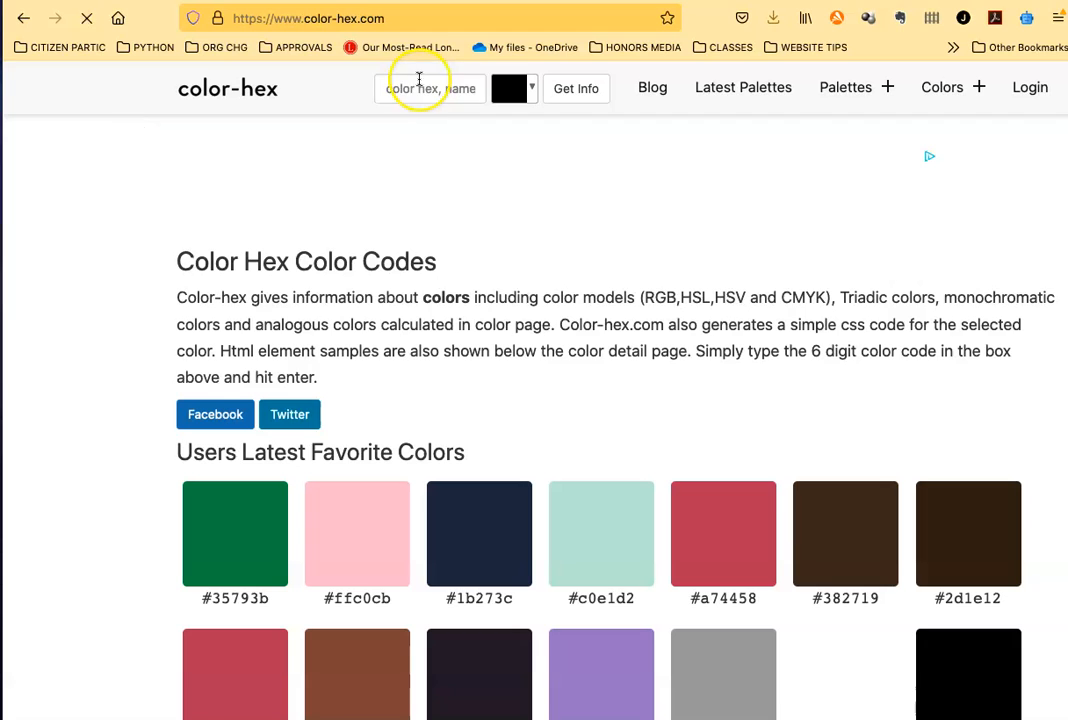
Step: Look up the color information for #b36251 on color-hex
left_click(419, 80)
type("#")
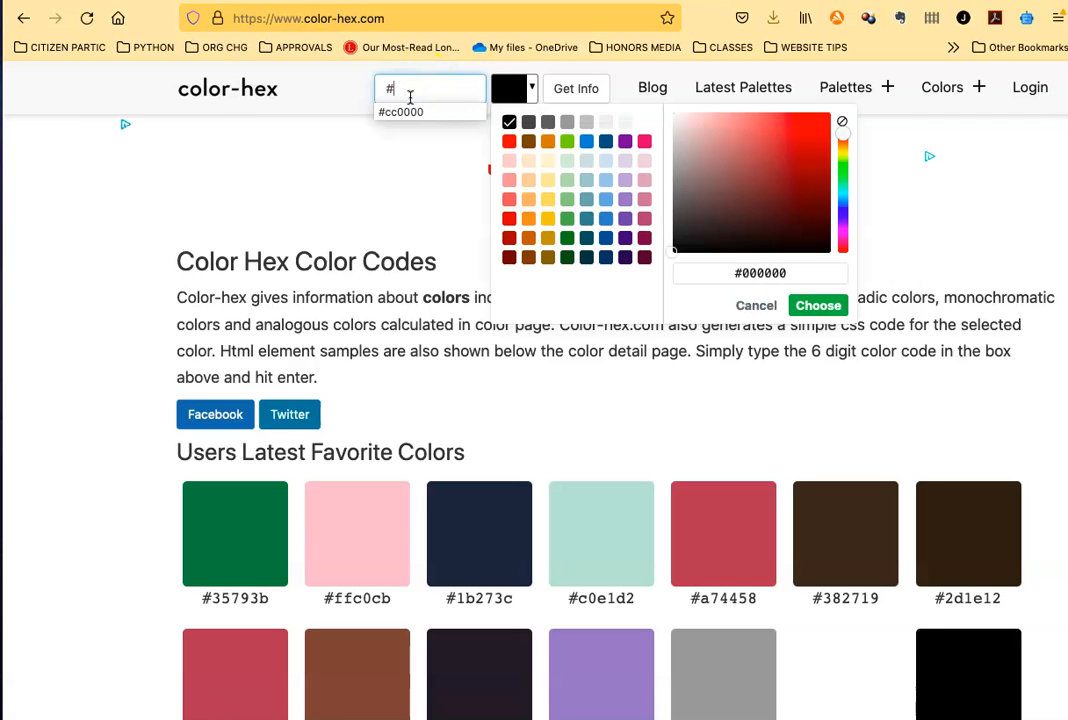
type("b362")
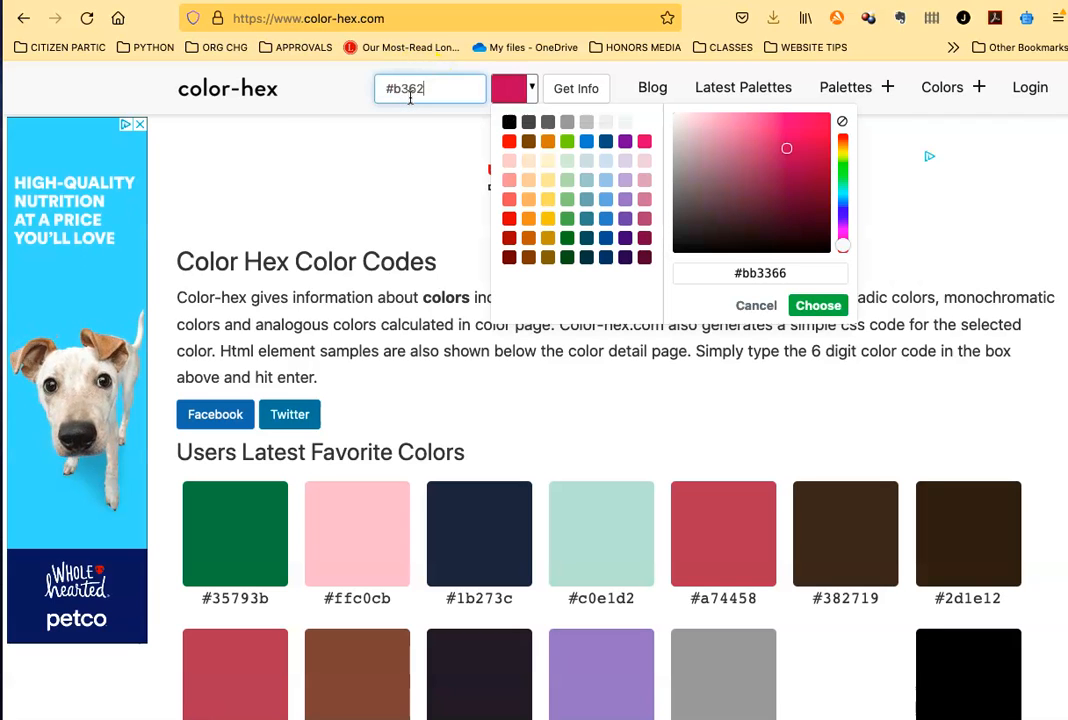
type("51")
left_click(819, 306)
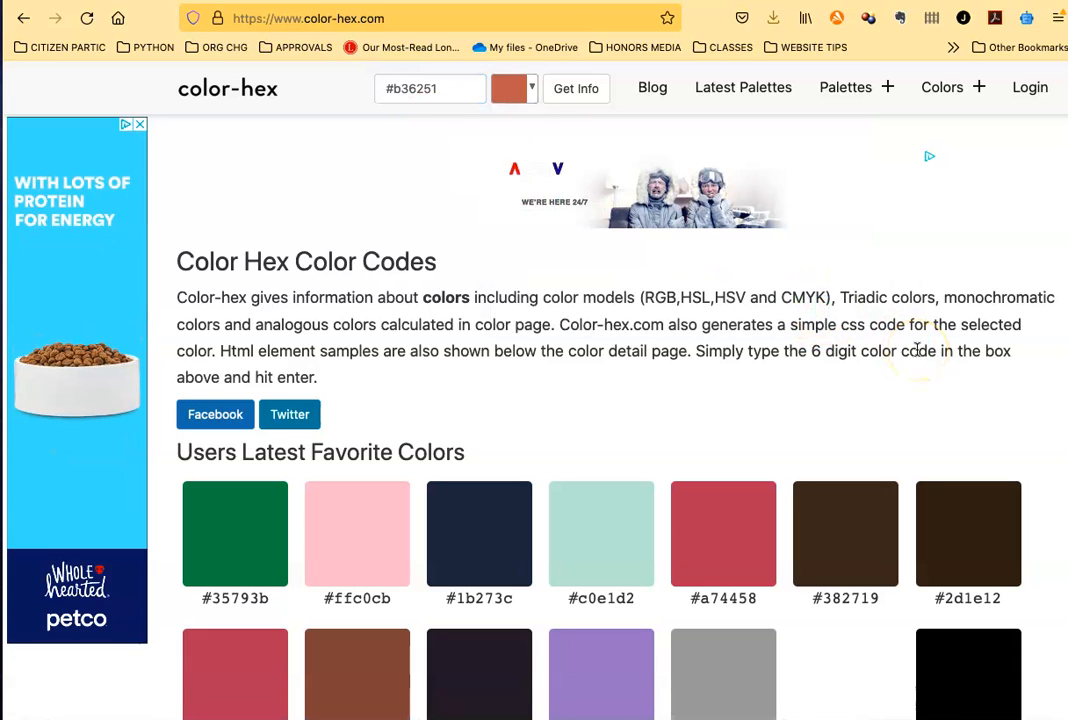
left_click(576, 90)
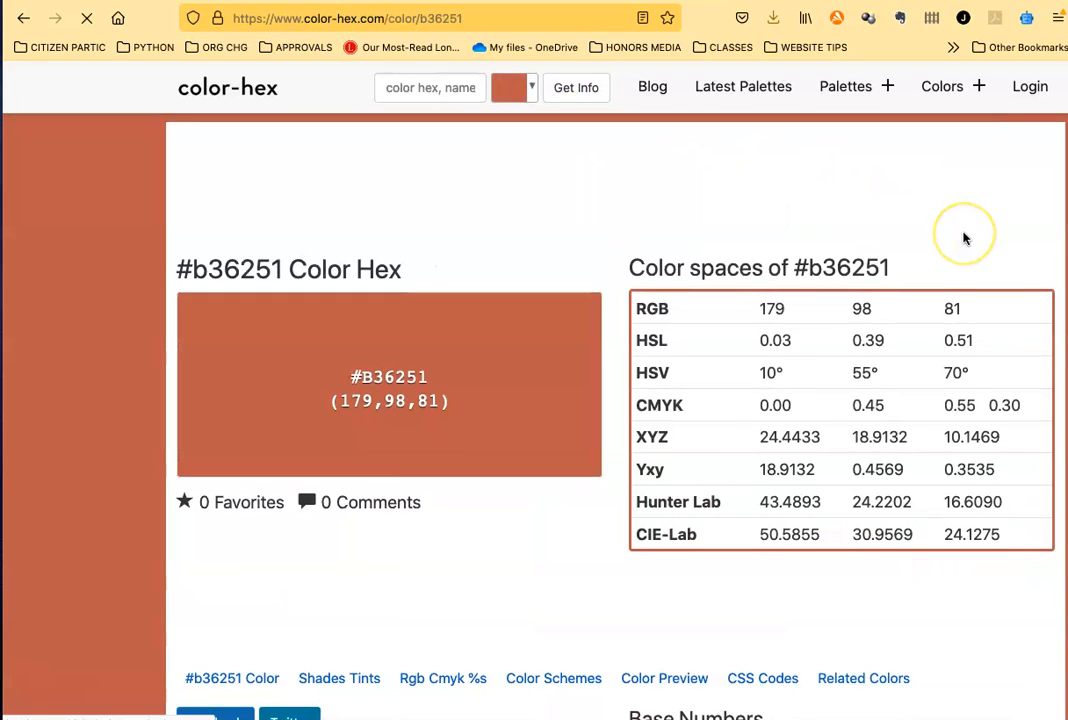
Step: Examine the shades, tints, triadic, analogous, monochromatic and complementary colors of #b36251
scroll(965, 238, "down", 7)
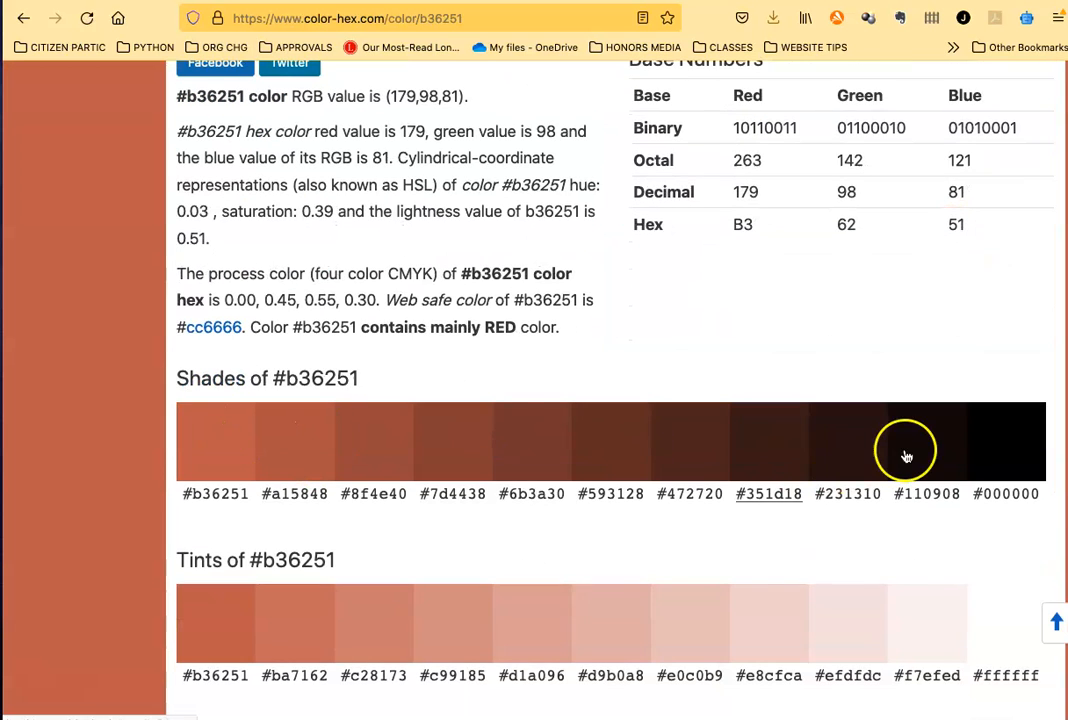
scroll(900, 465, "down", 5)
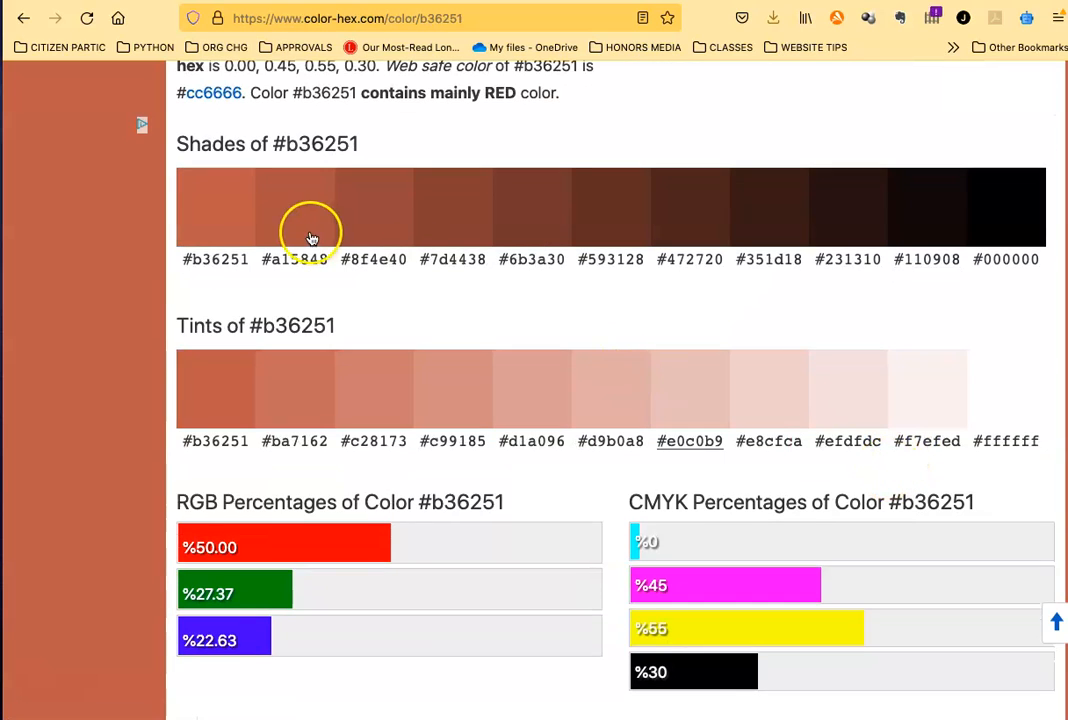
left_click(214, 260)
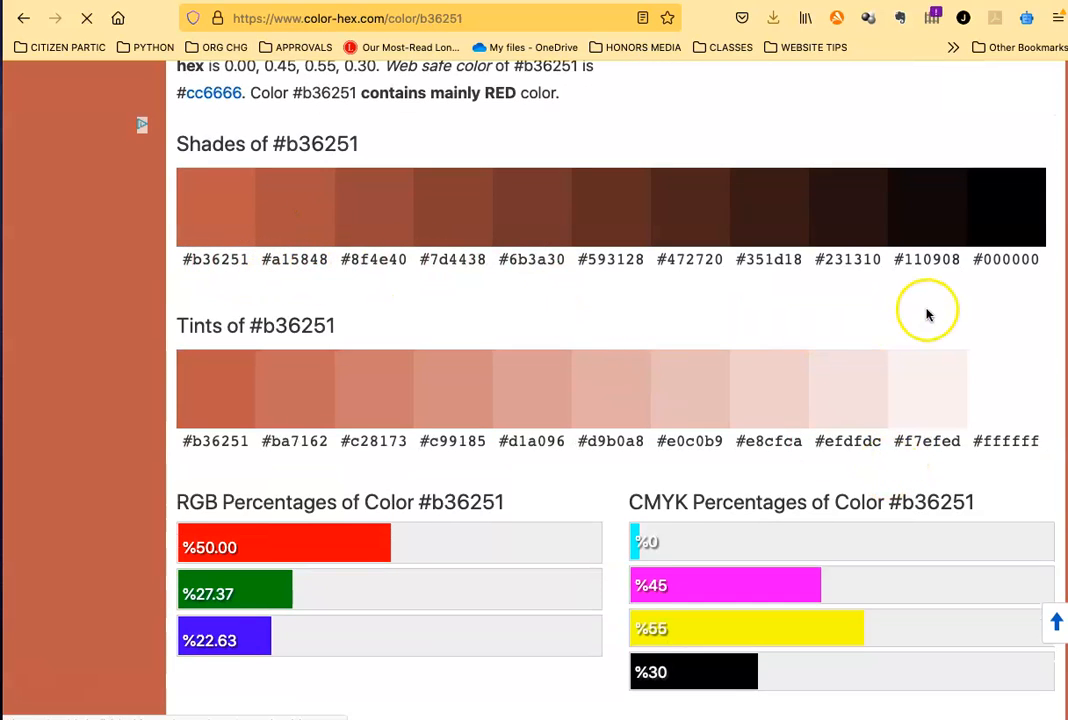
scroll(926, 317, "down", 3)
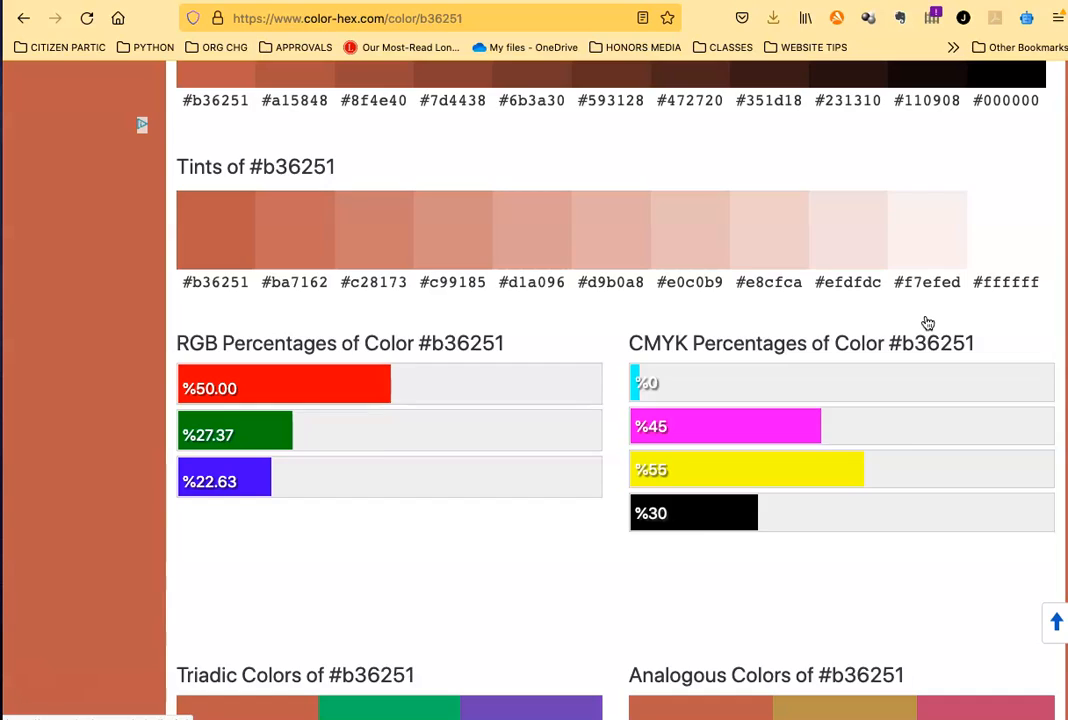
scroll(926, 322, "down", 5)
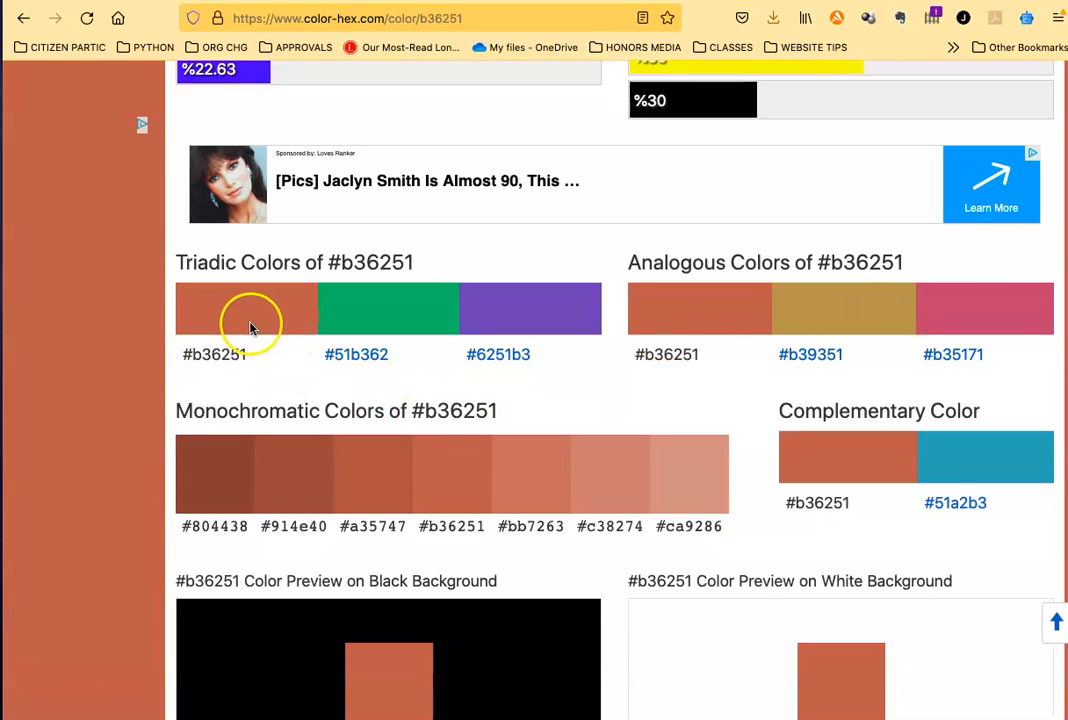
scroll(474, 341, "down", 1)
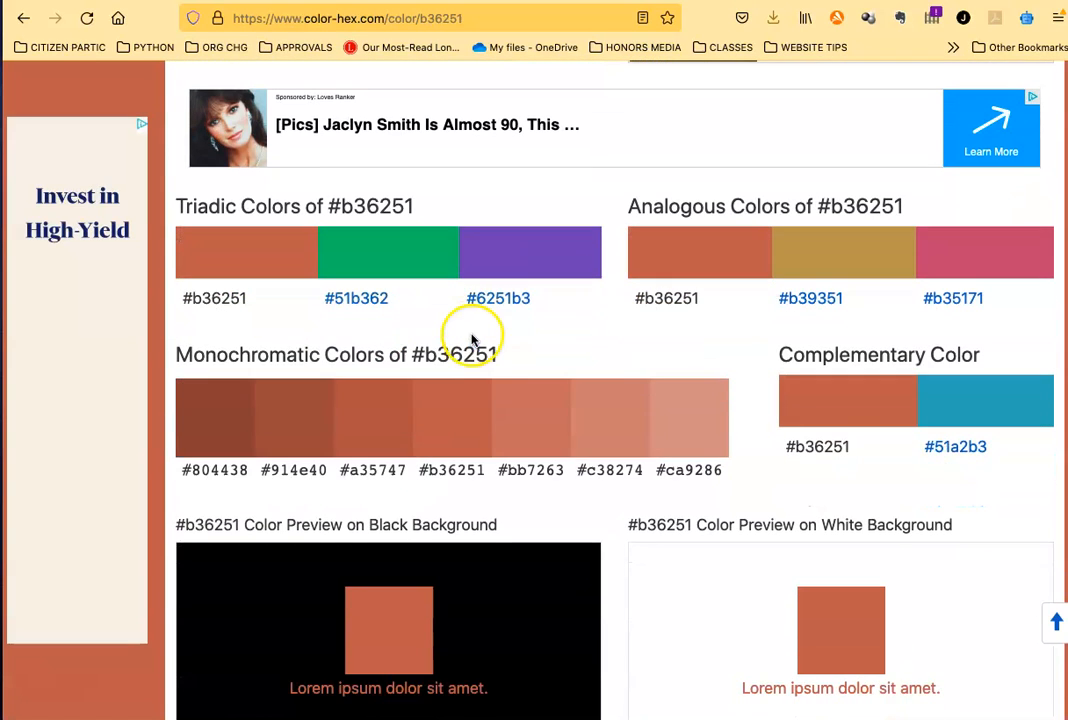
Step: Examine the #b36251 previews on black and white backgrounds and review its color schemes, shades and tints again
scroll(990, 418, "down", 5)
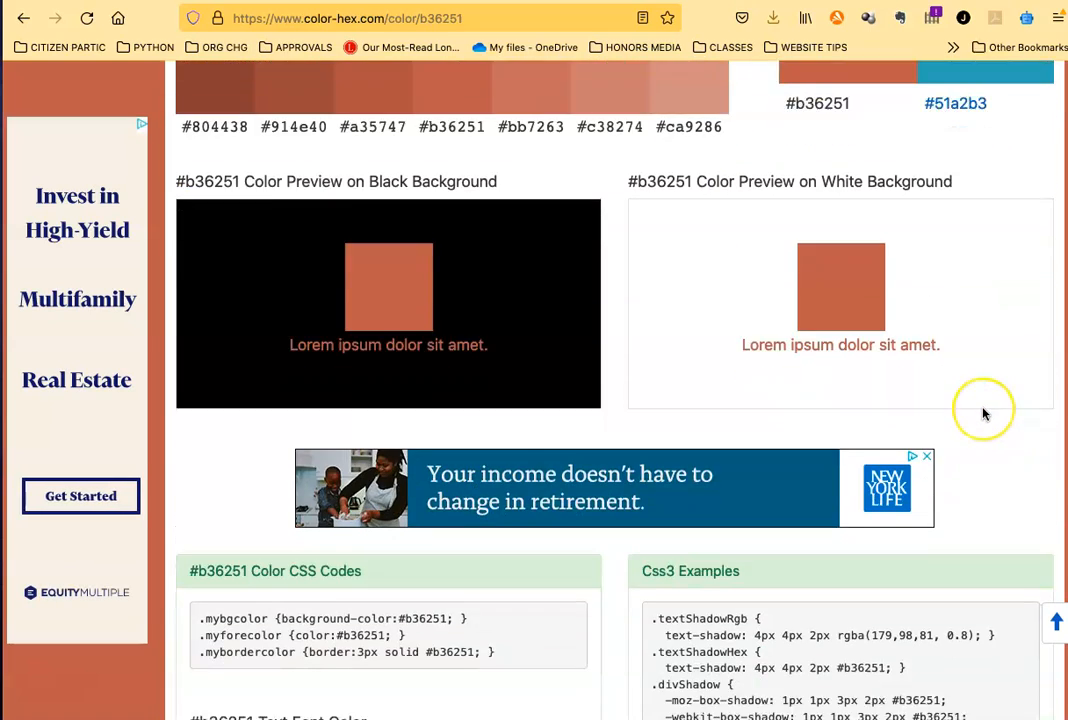
scroll(983, 414, "up", 9)
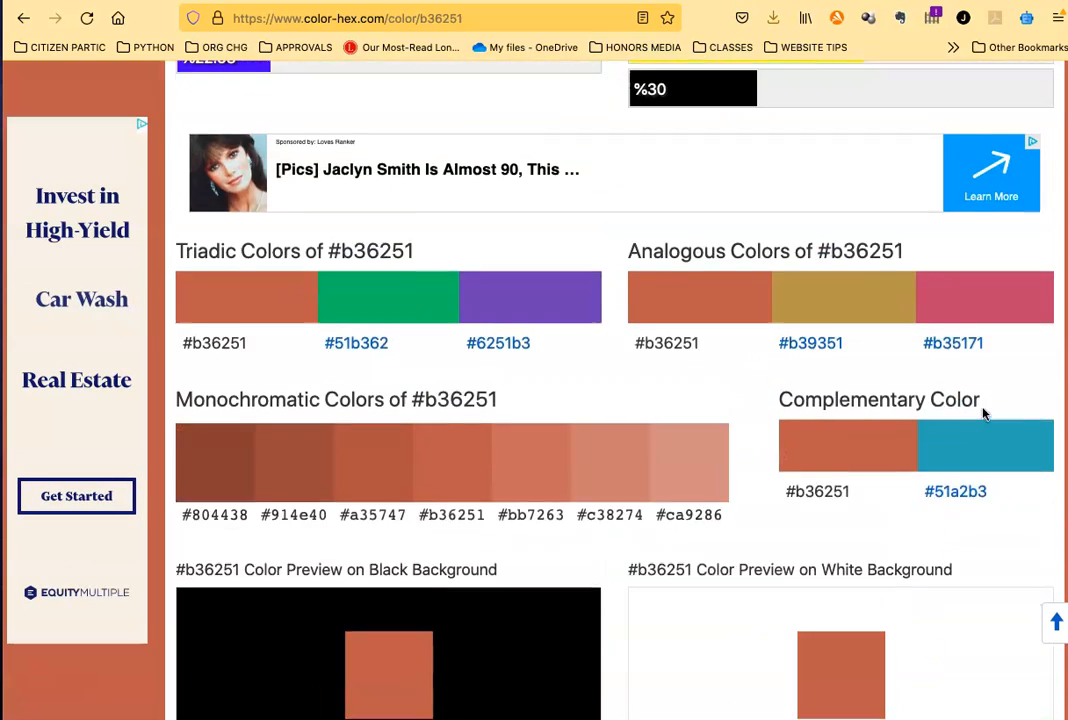
scroll(983, 414, "up", 5)
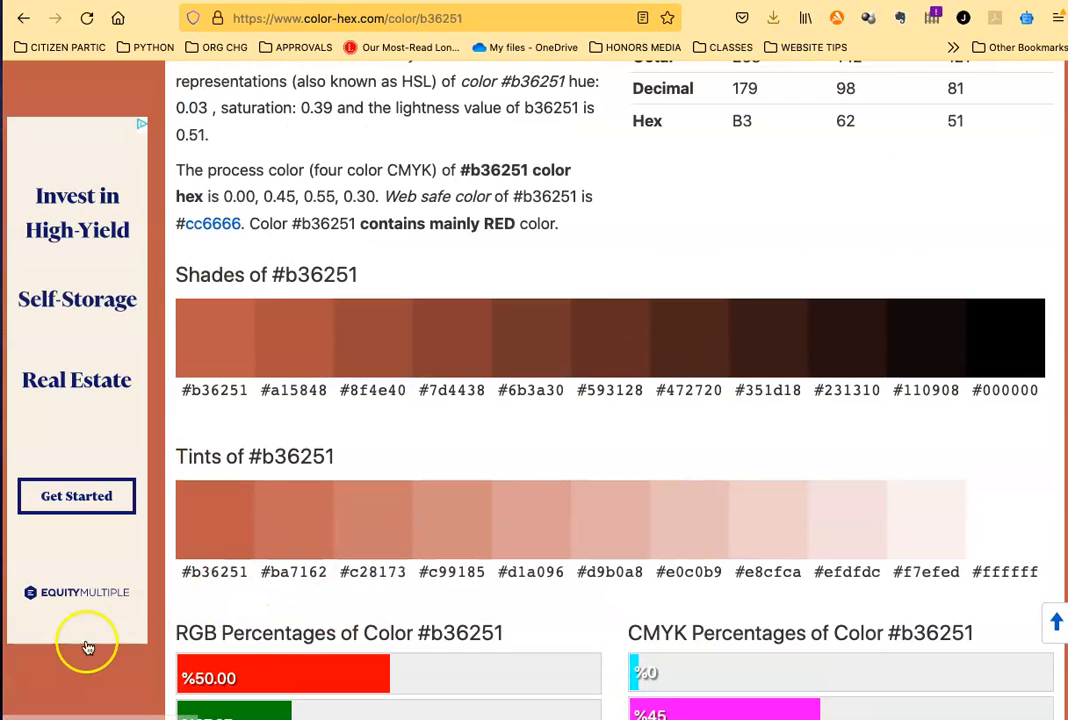
Step: Return to Canva and set page 2's background to the brick document color #B36251 used on page 1
left_click(31, 718)
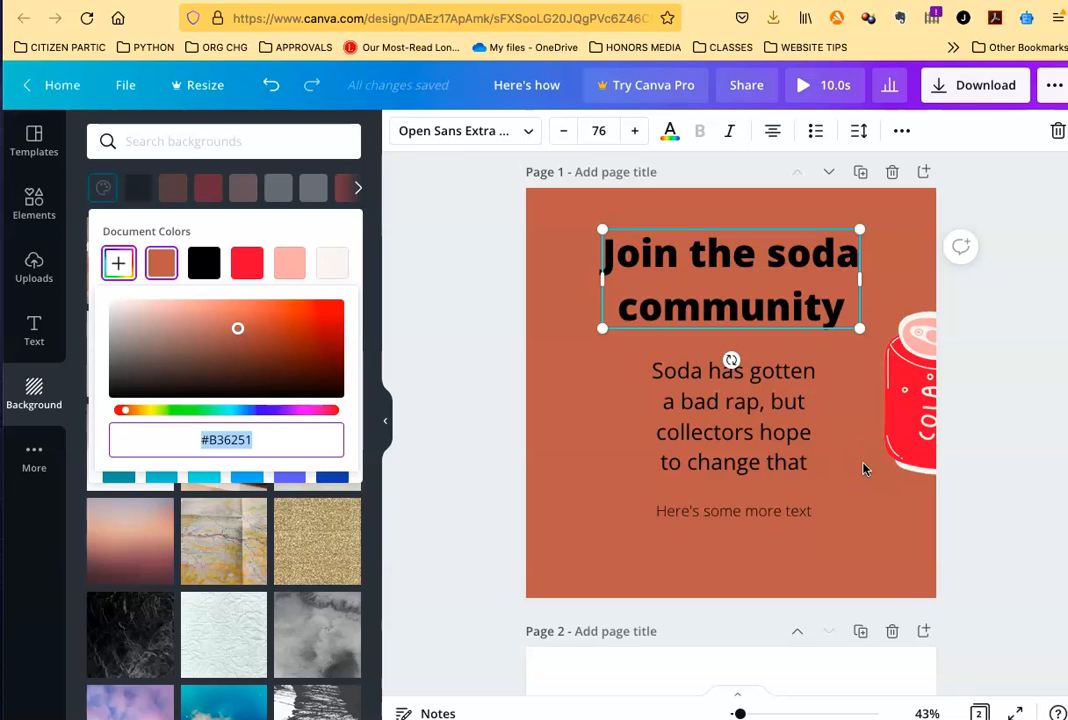
scroll(865, 469, "down", 5)
left_click(715, 536)
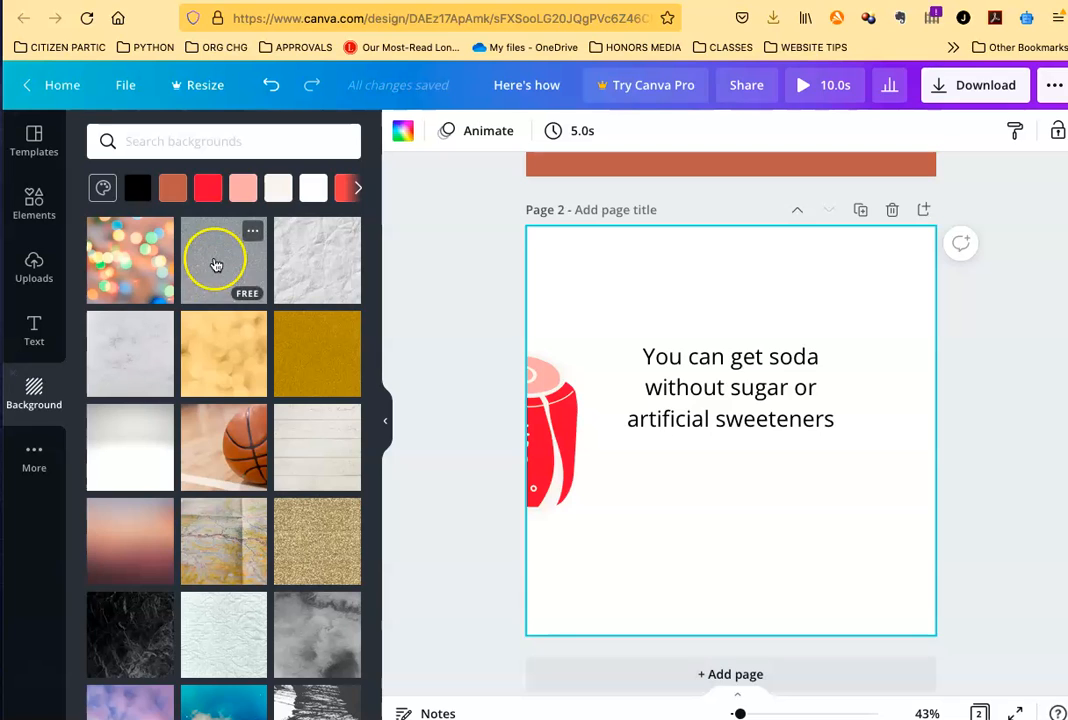
left_click(171, 187)
scroll(699, 511, "up", 5)
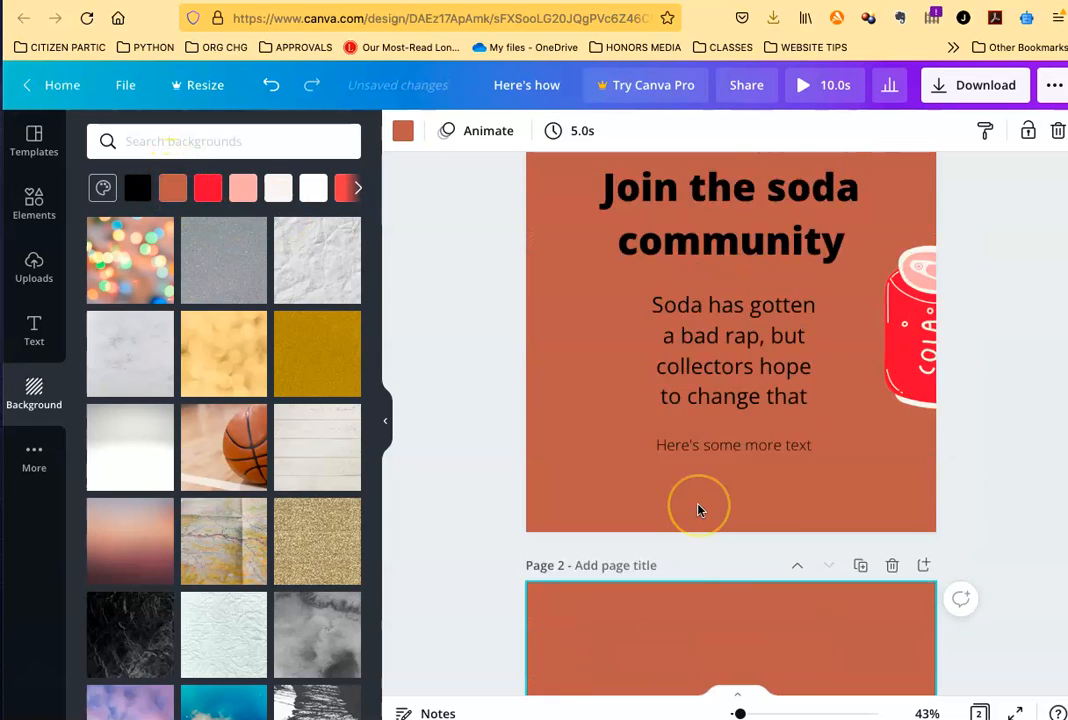
scroll(698, 505, "down", 5)
scroll(699, 520, "up", 5)
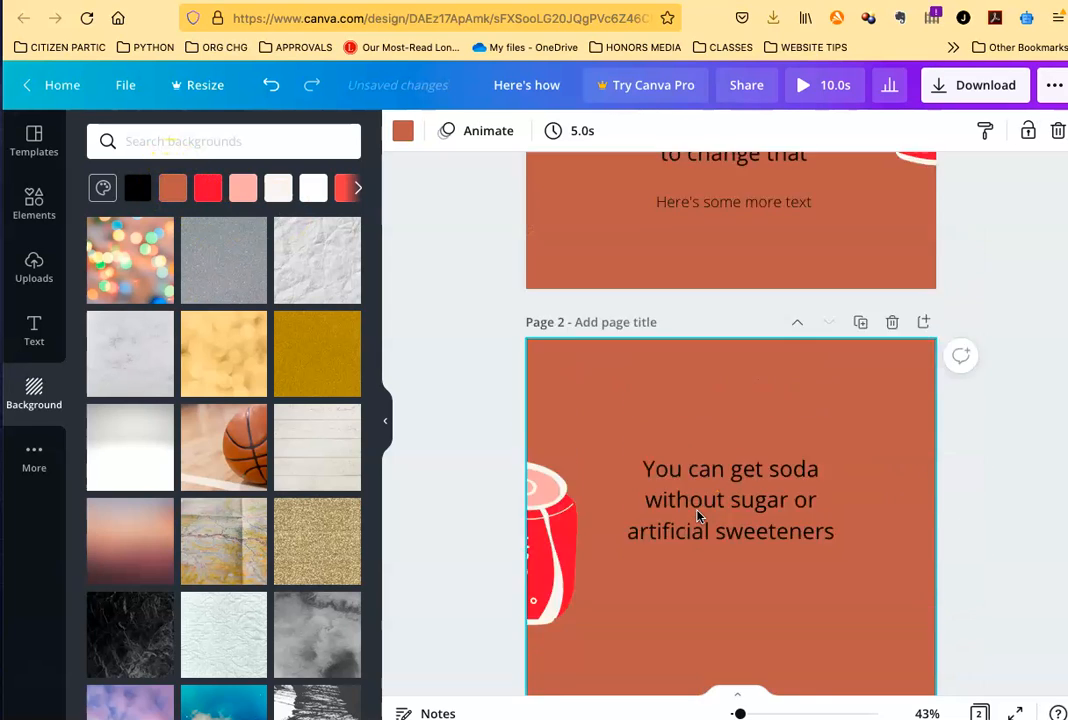
Step: Add a new blank page after page 2 and compare the backgrounds across the design's pages
scroll(601, 323, "down", 5)
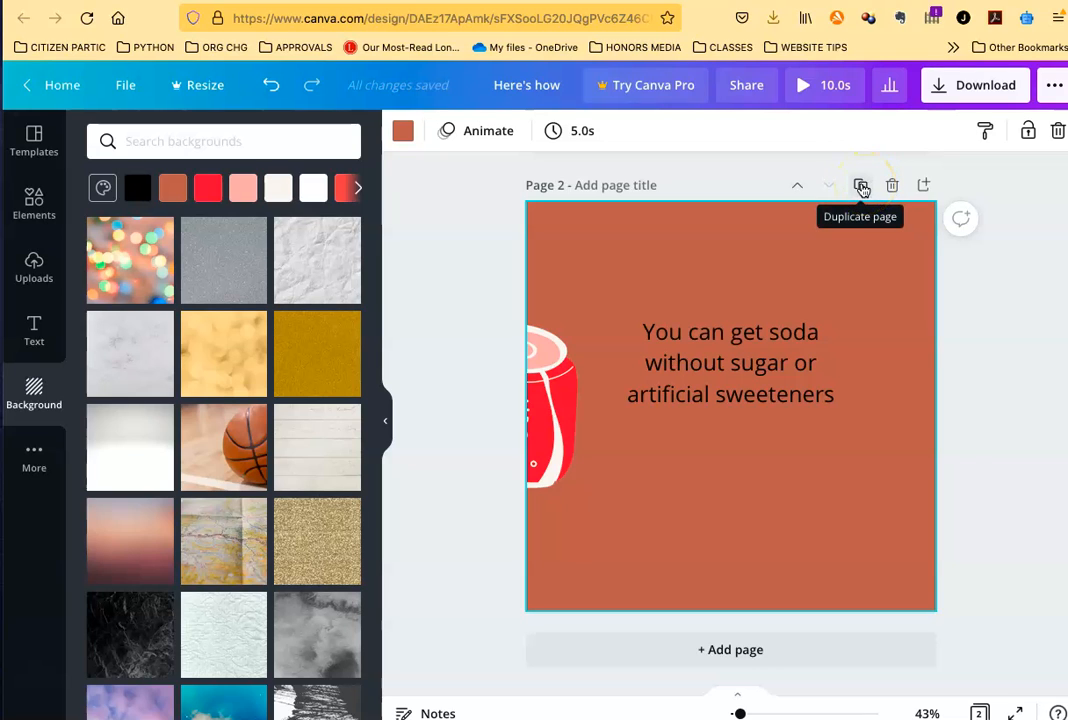
left_click(924, 187)
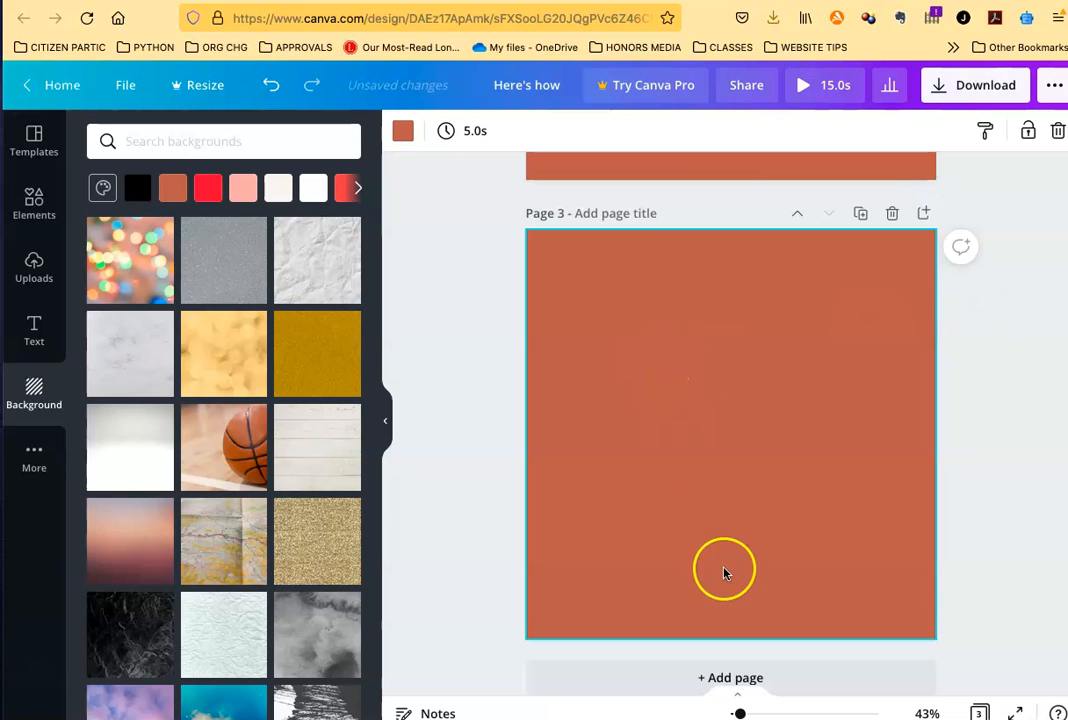
scroll(767, 376, "up", 10)
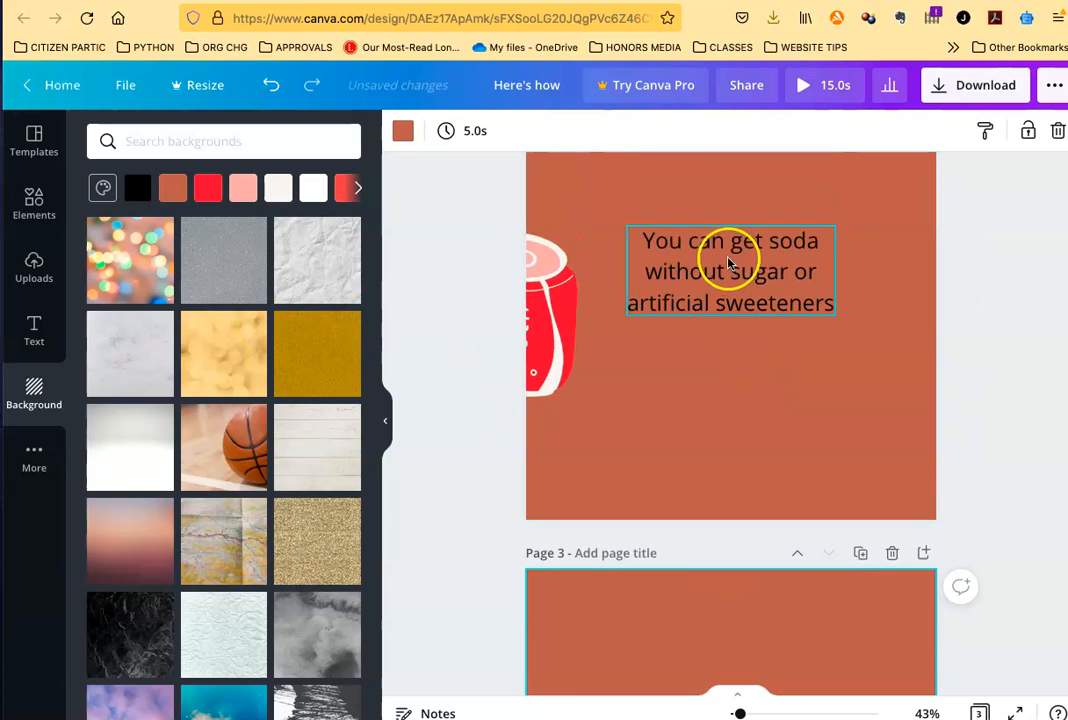
scroll(722, 446, "down", 7)
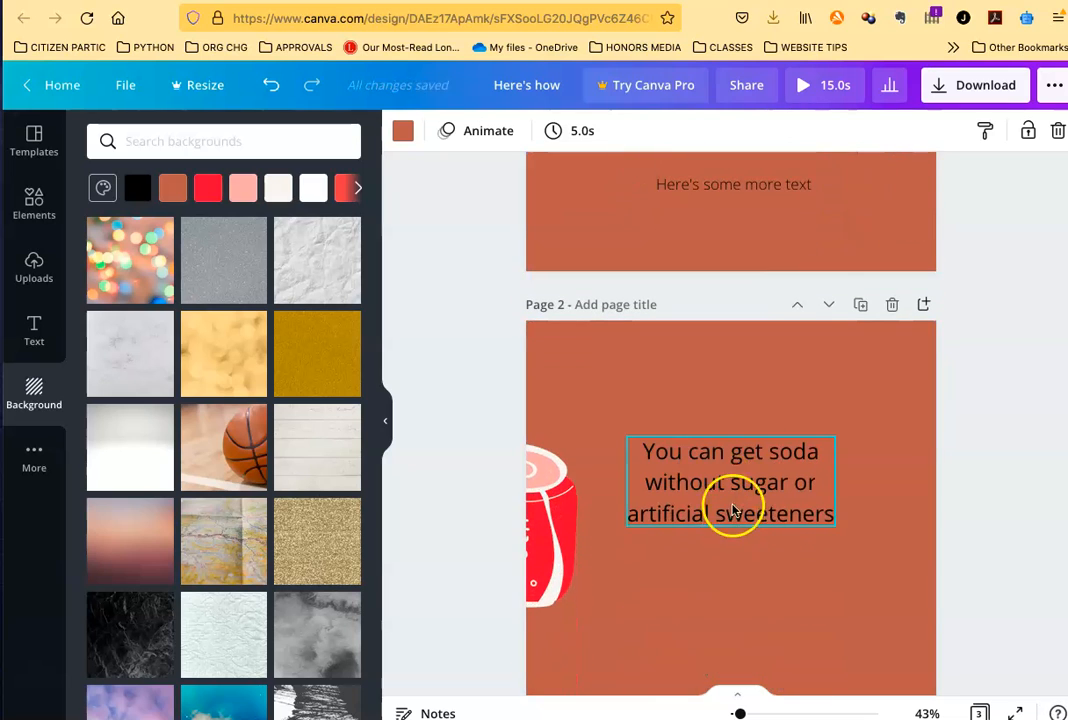
scroll(765, 432, "up", 3)
scroll(764, 432, "up", 3)
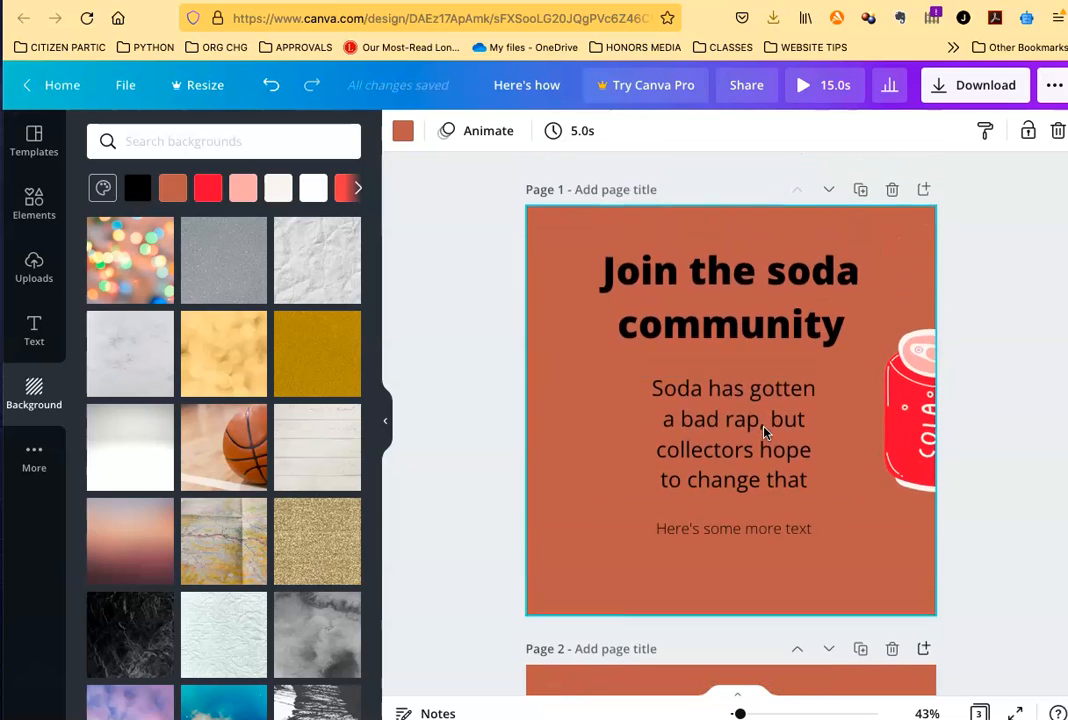